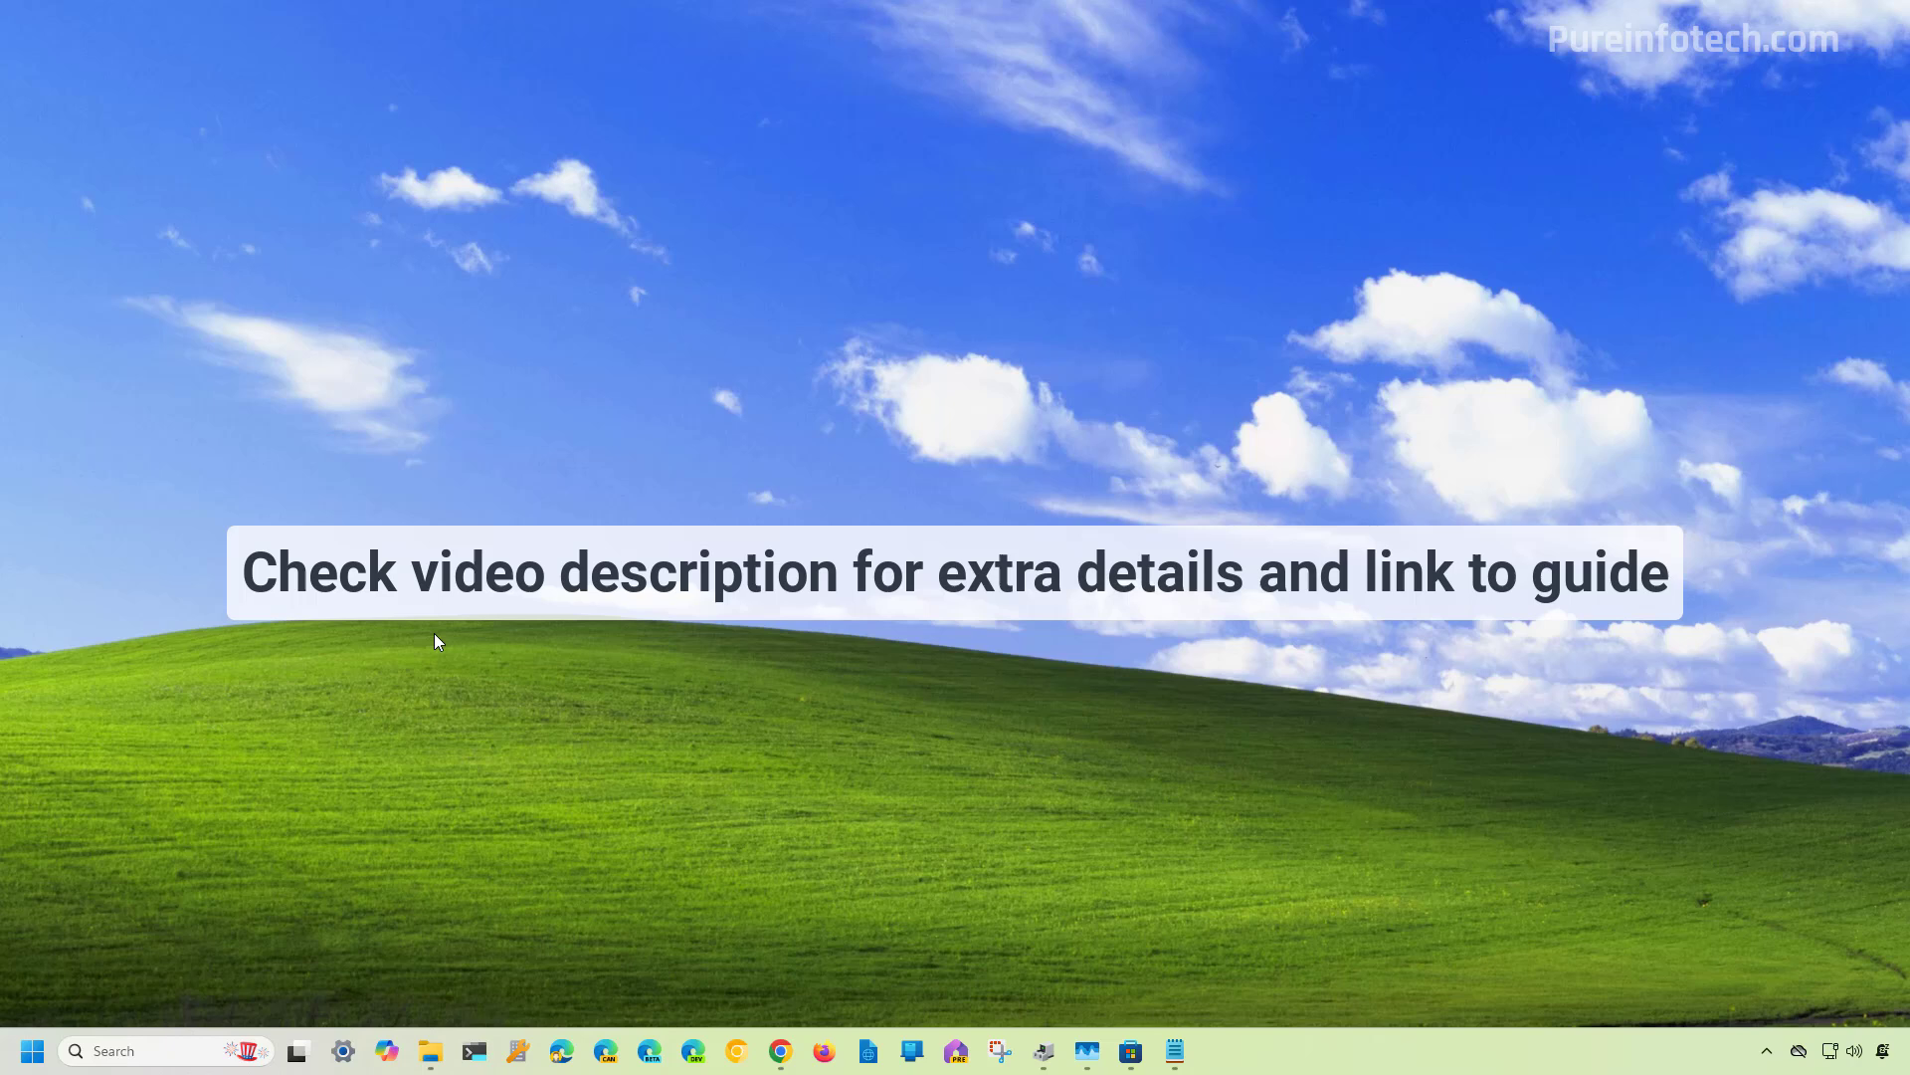
Launch Settings from Start and go to Apps > Default apps
key("super")
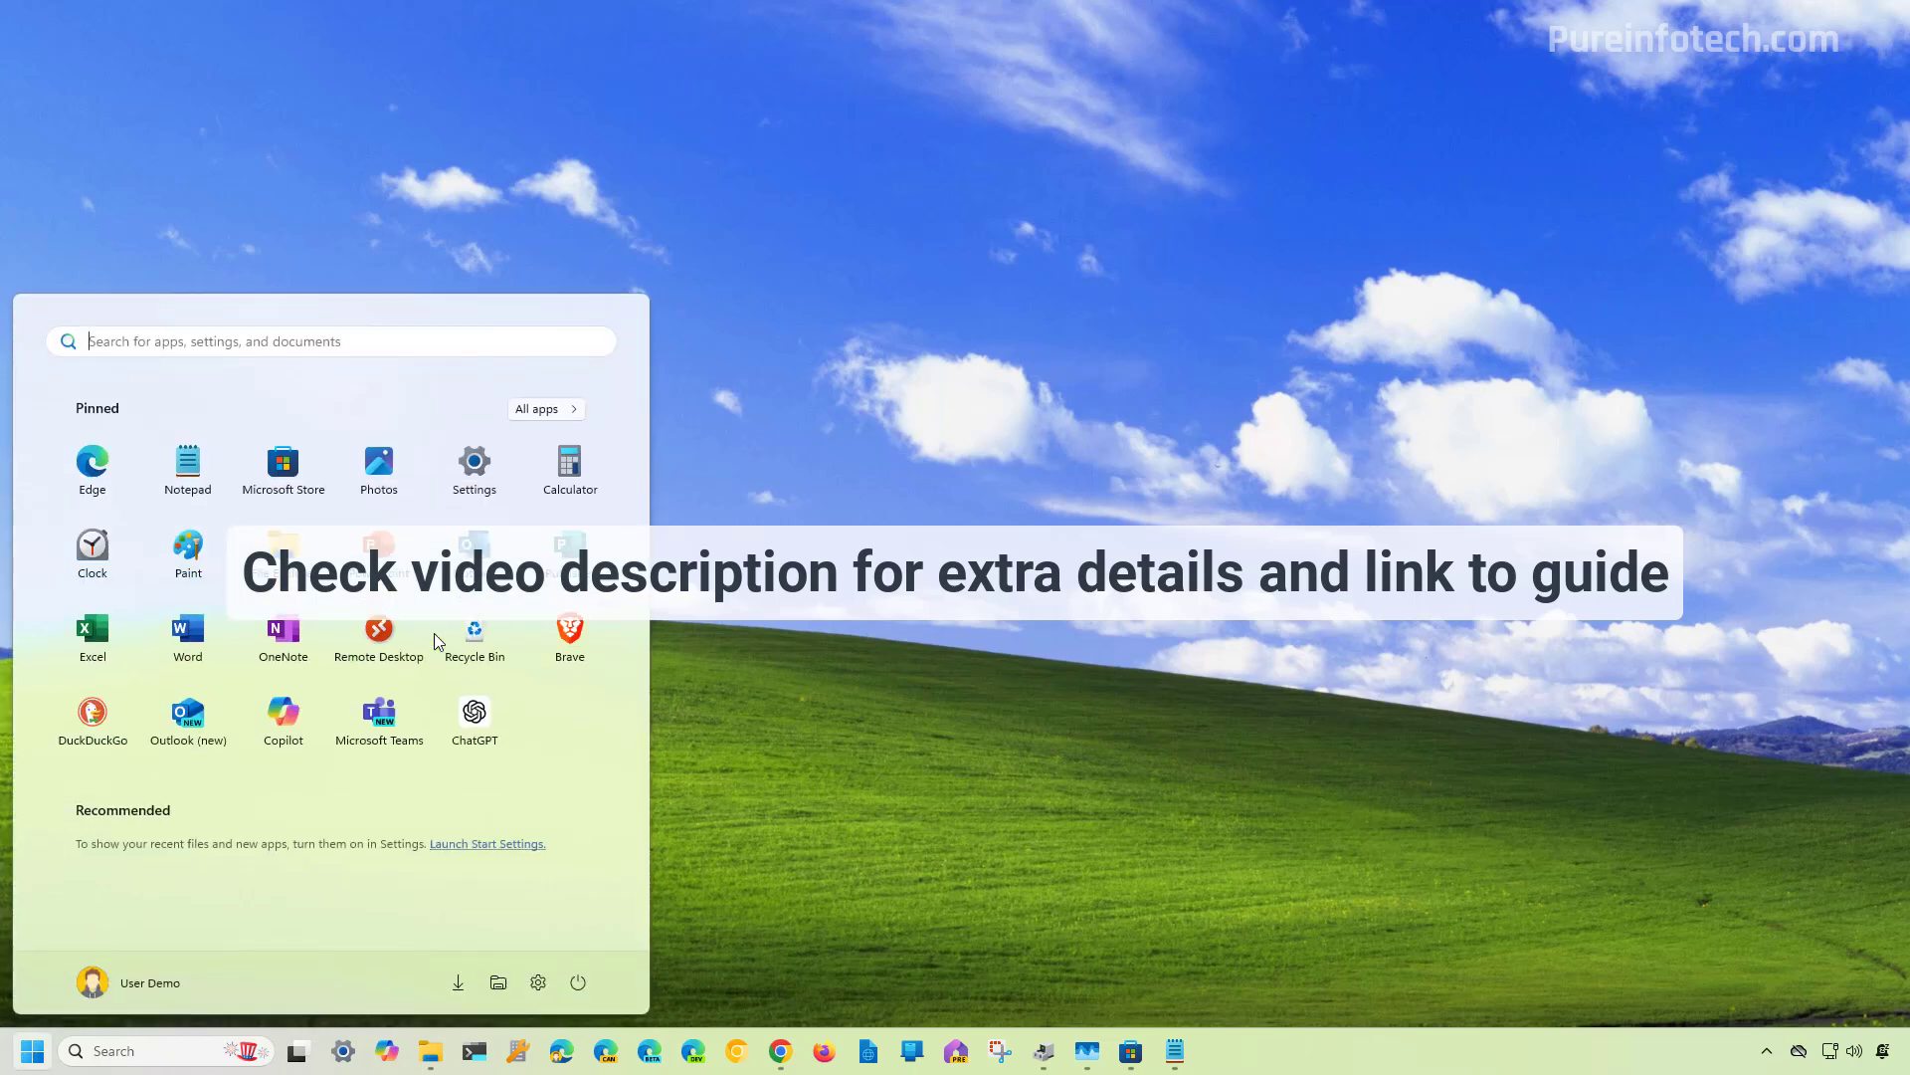
type("settings")
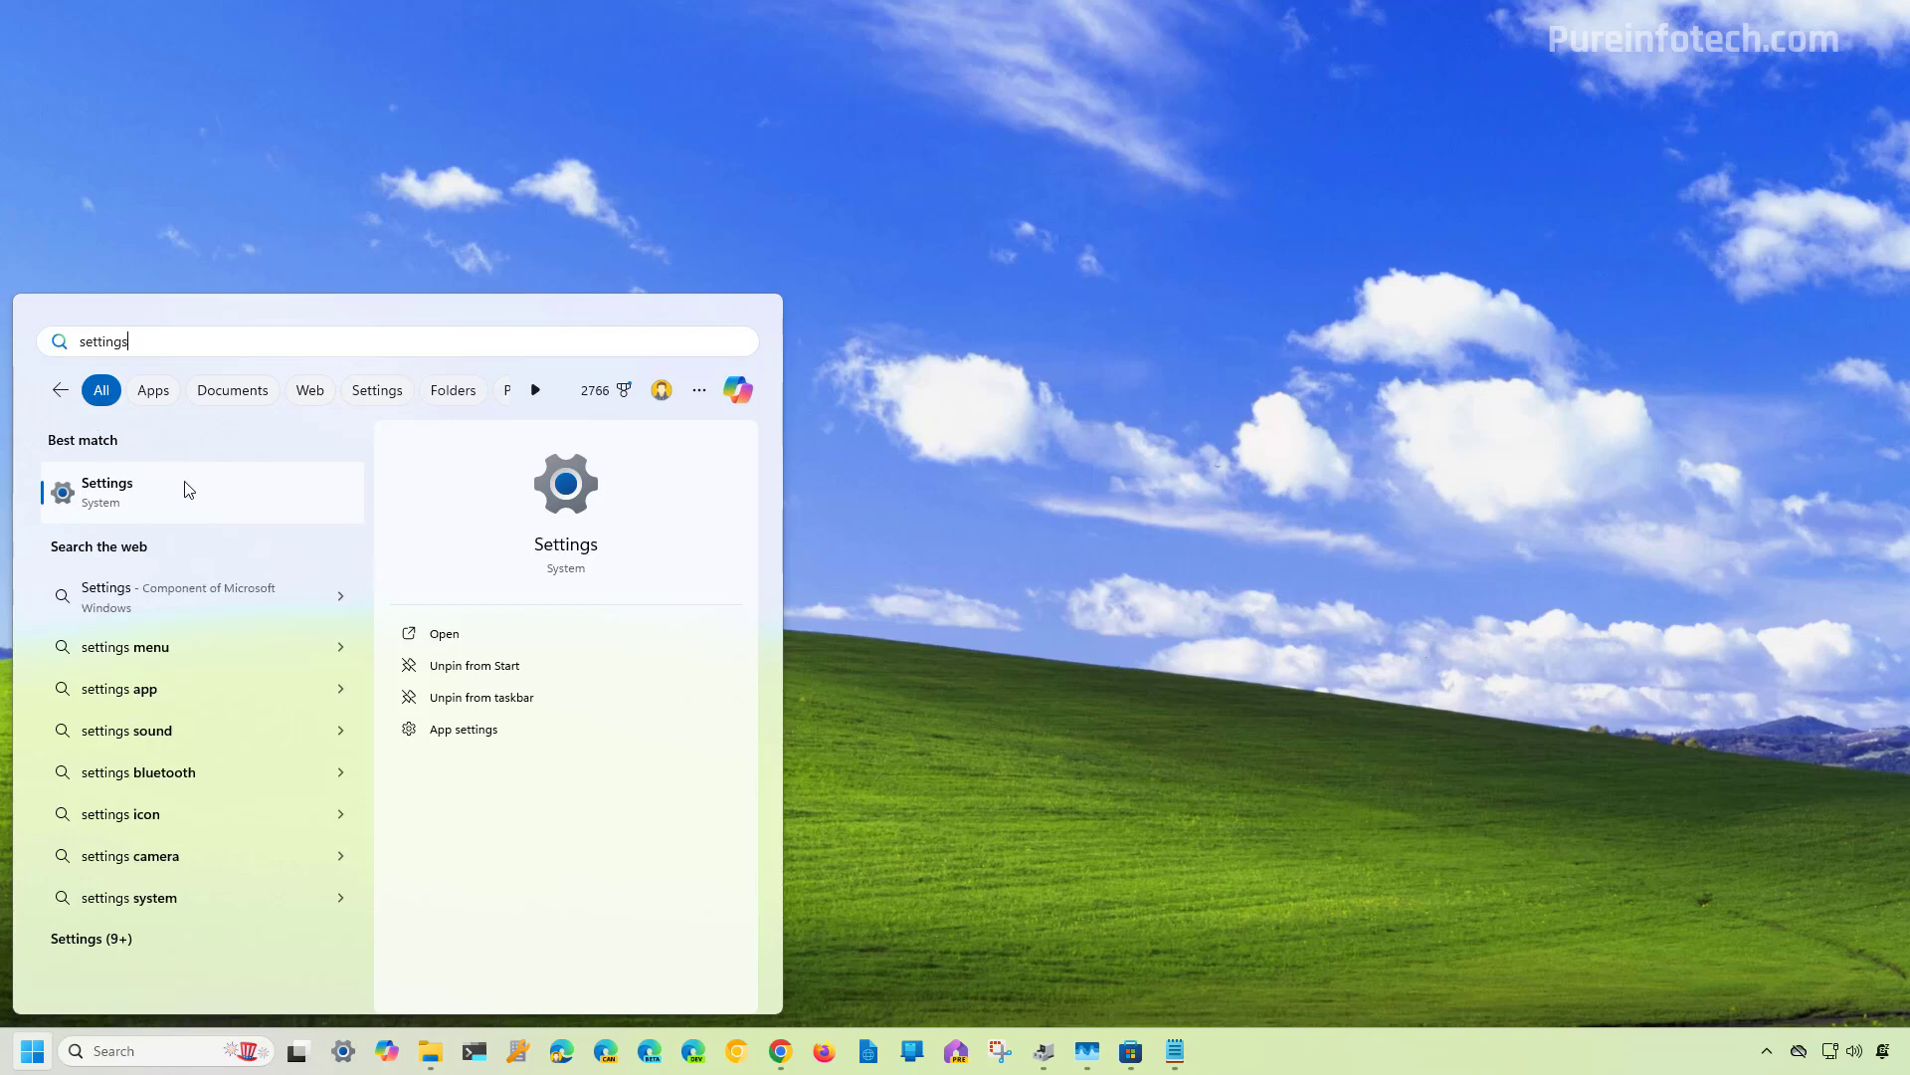
left_click(185, 488)
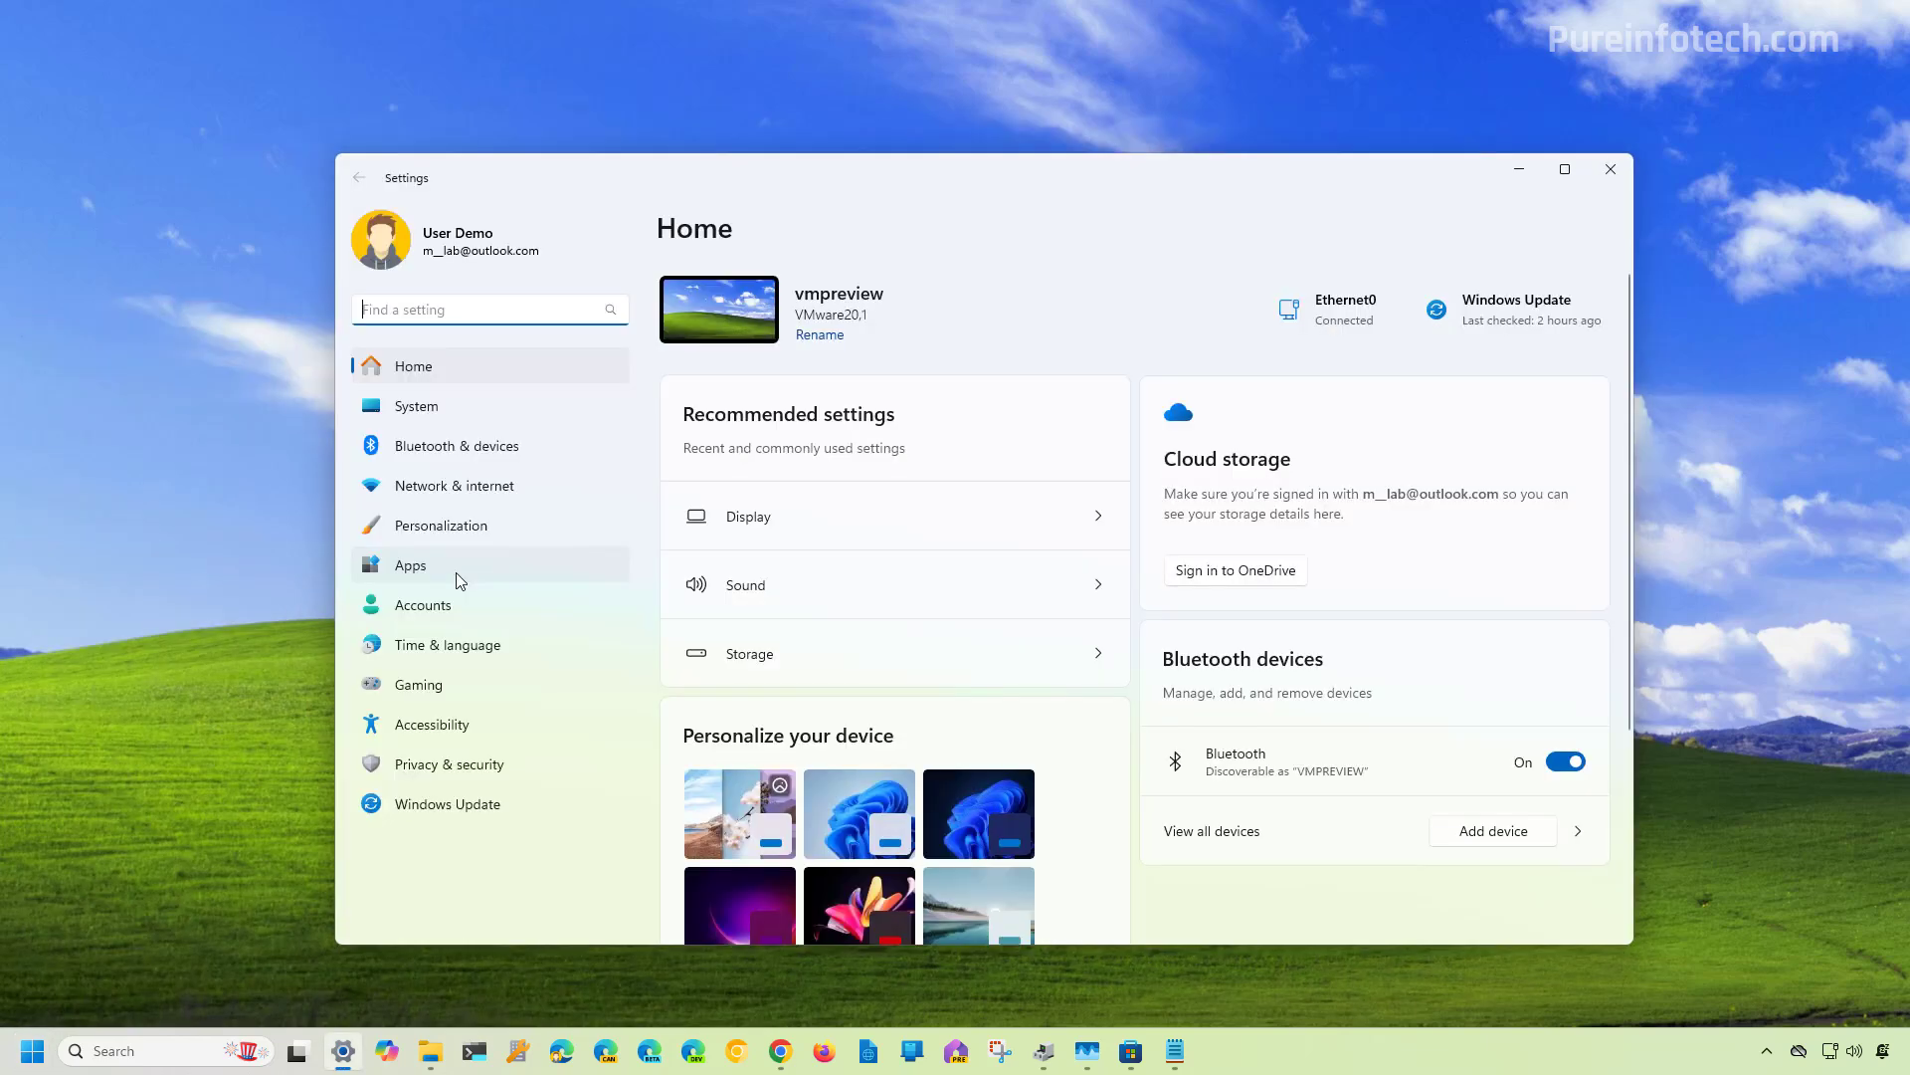
left_click(456, 567)
left_click(822, 460)
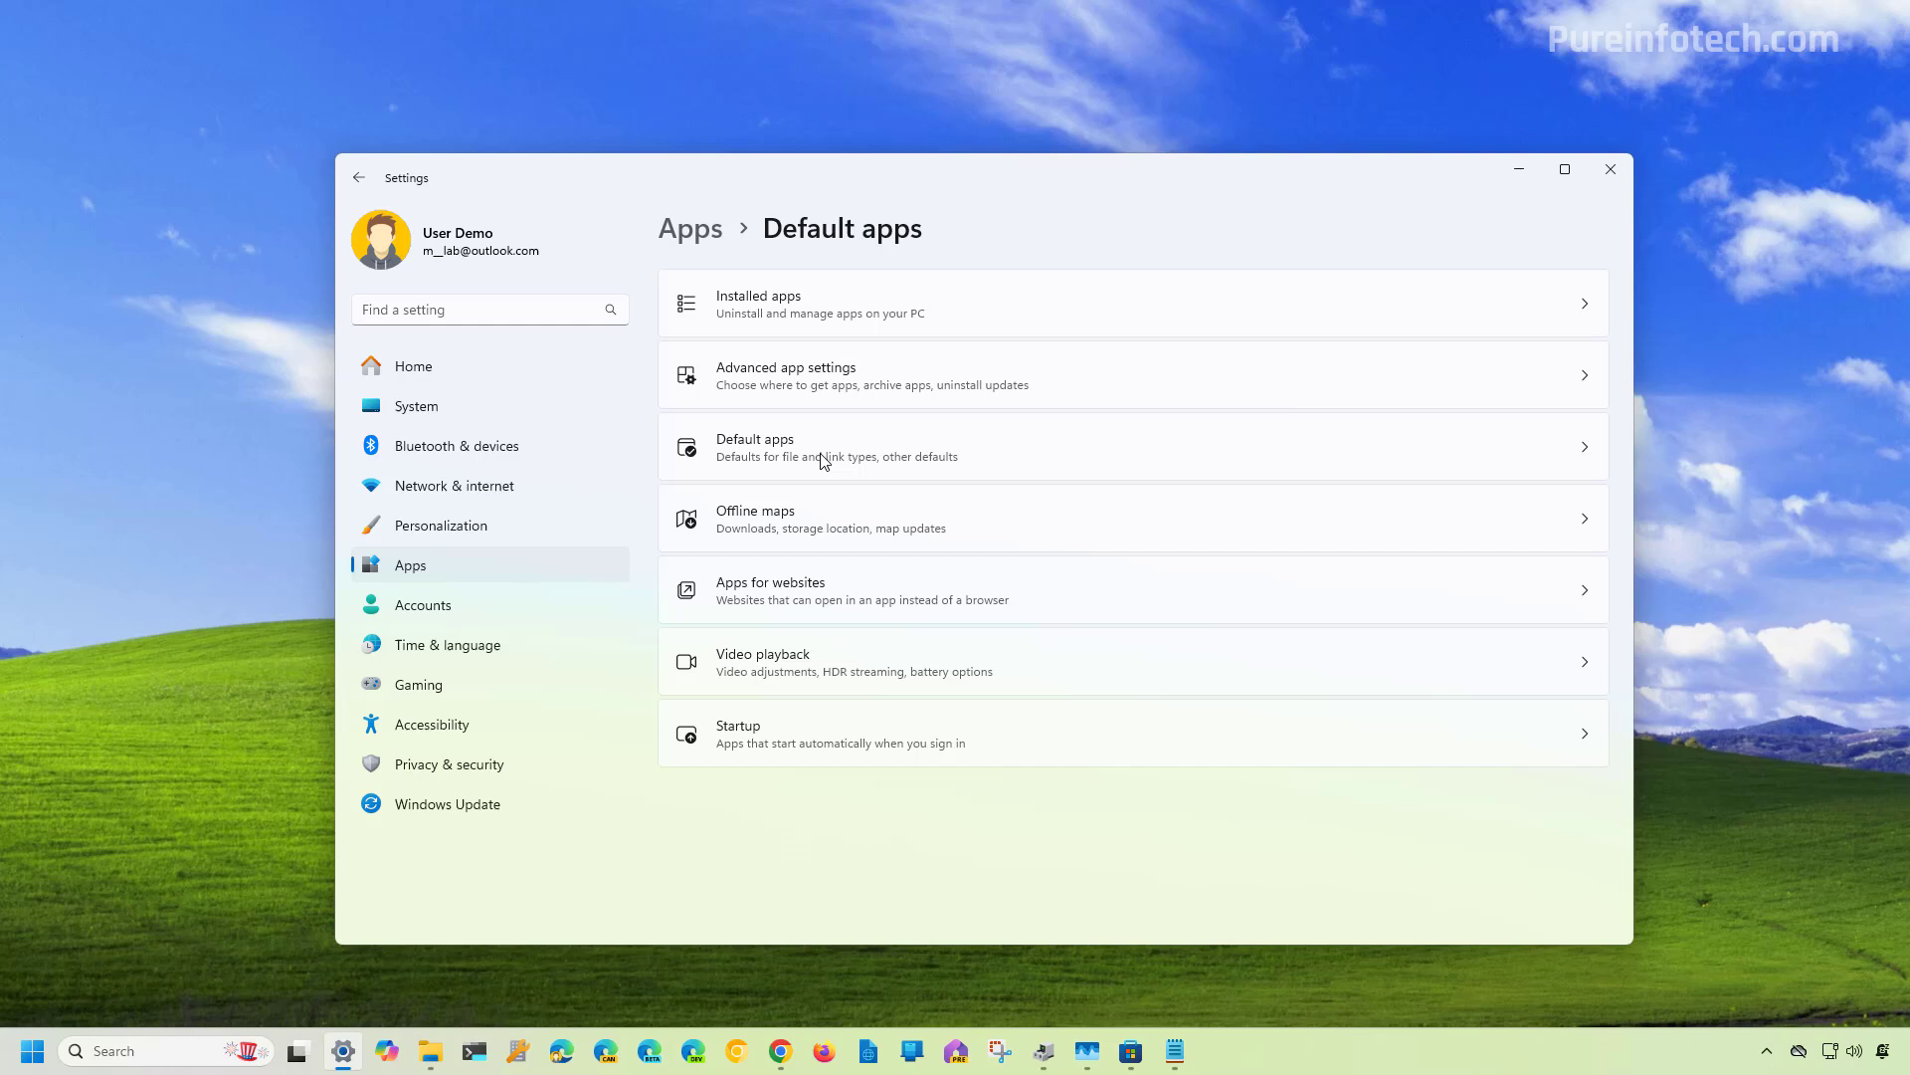
Filter the Default apps list to 'chrome'
left_click(768, 493)
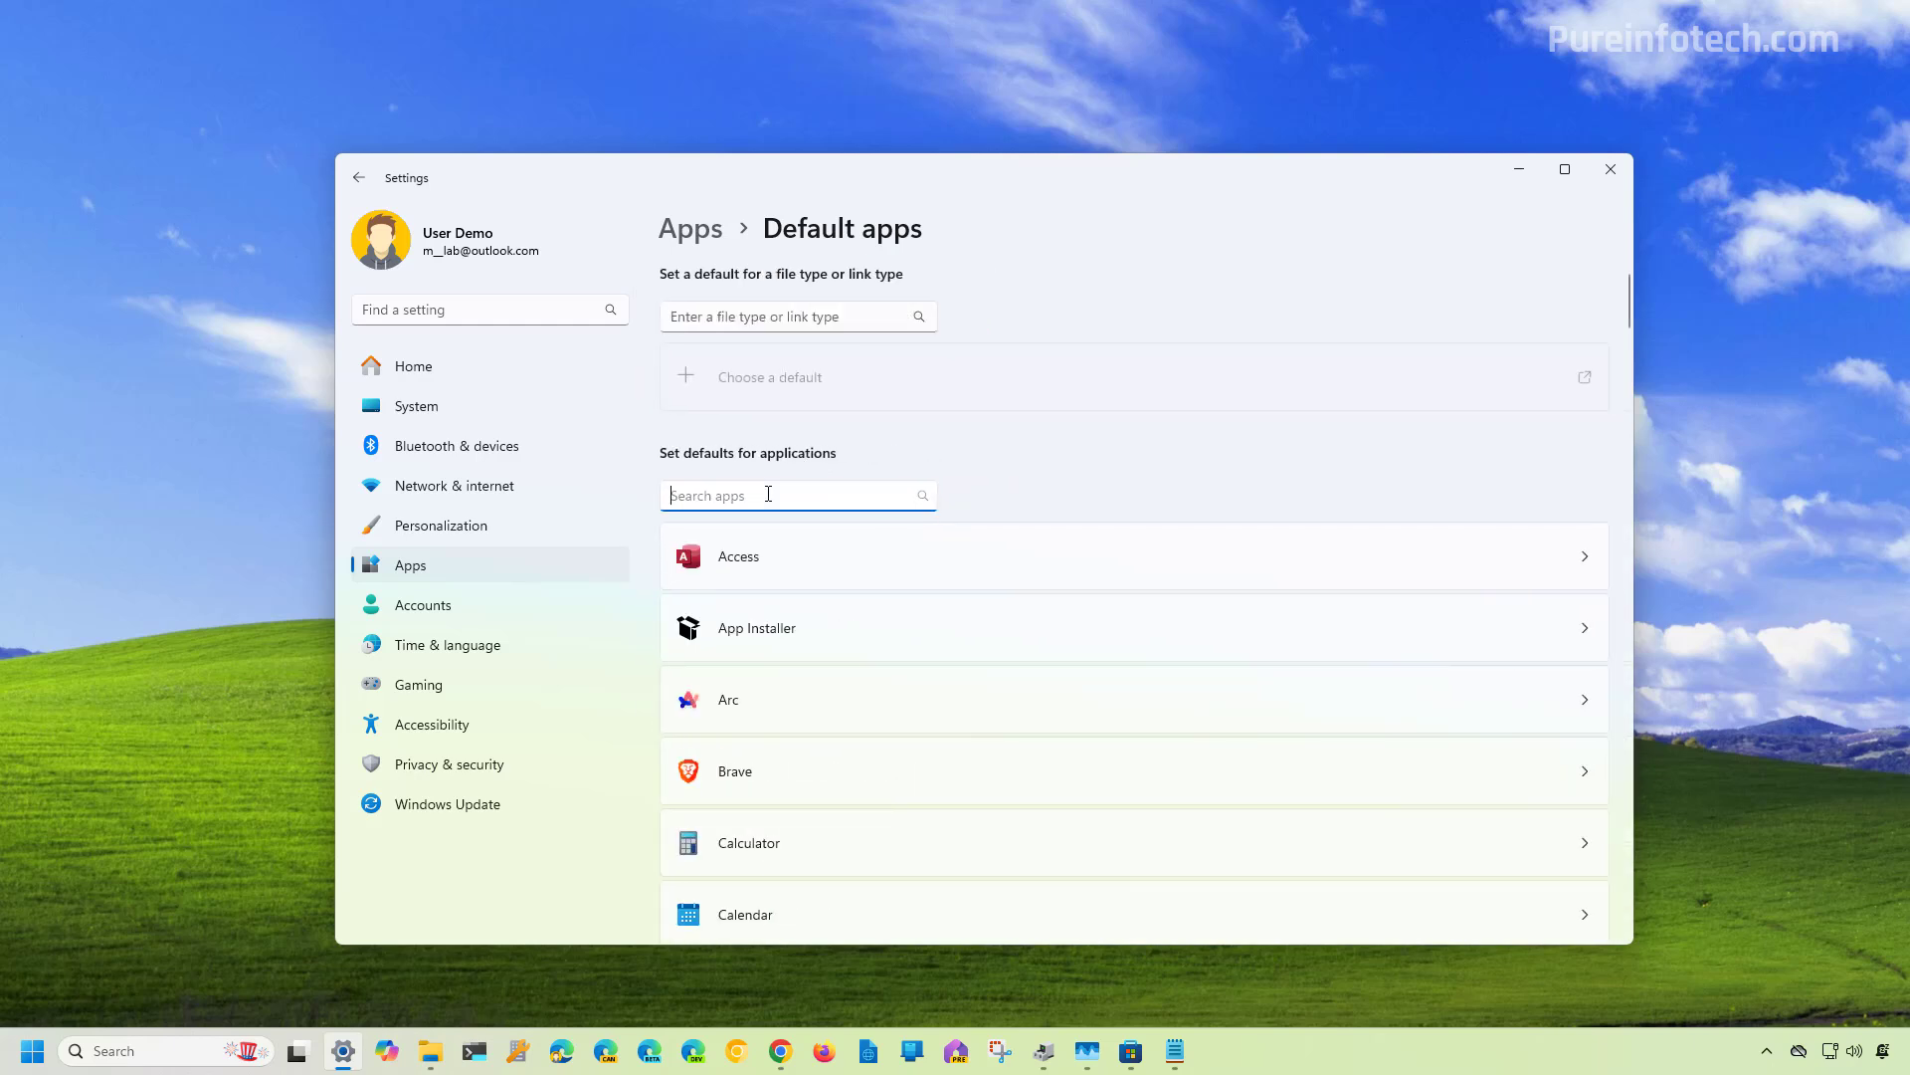
type("chrome")
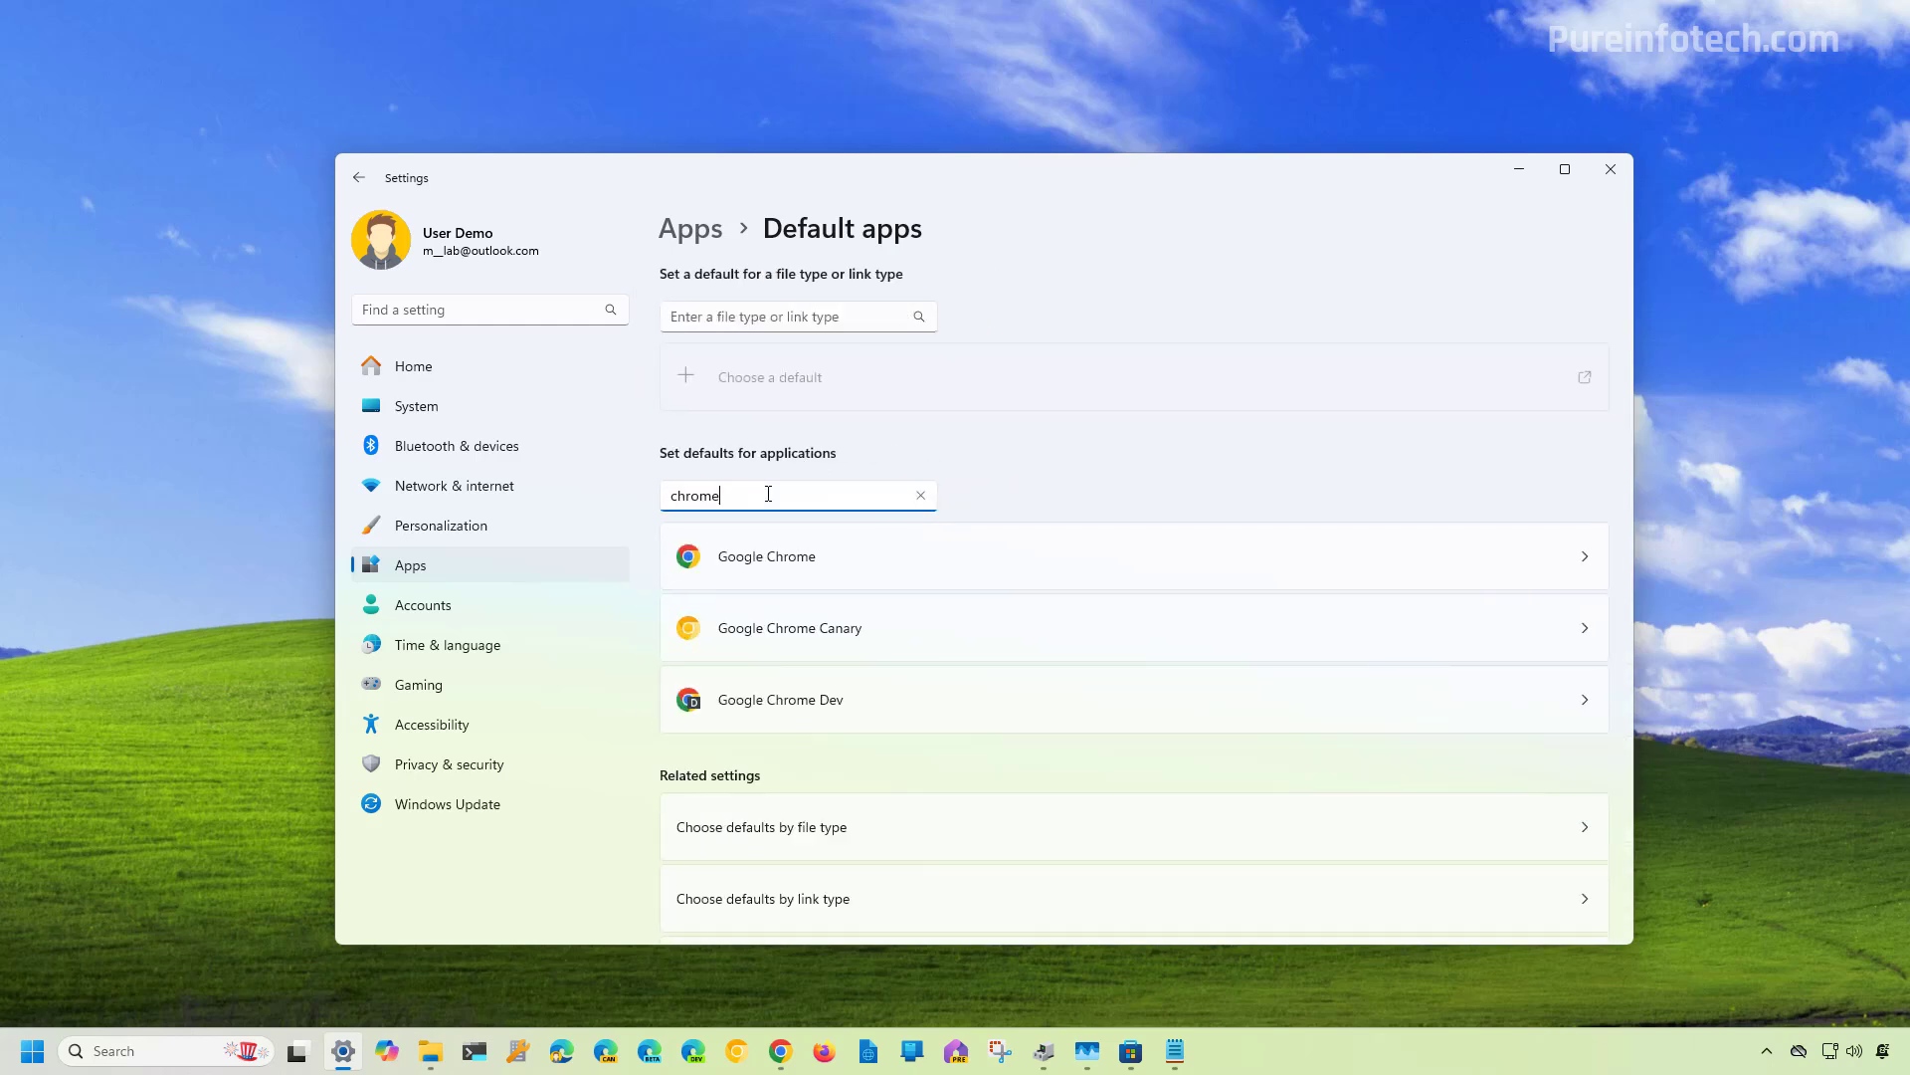
left_click_drag(720, 494, 671, 495)
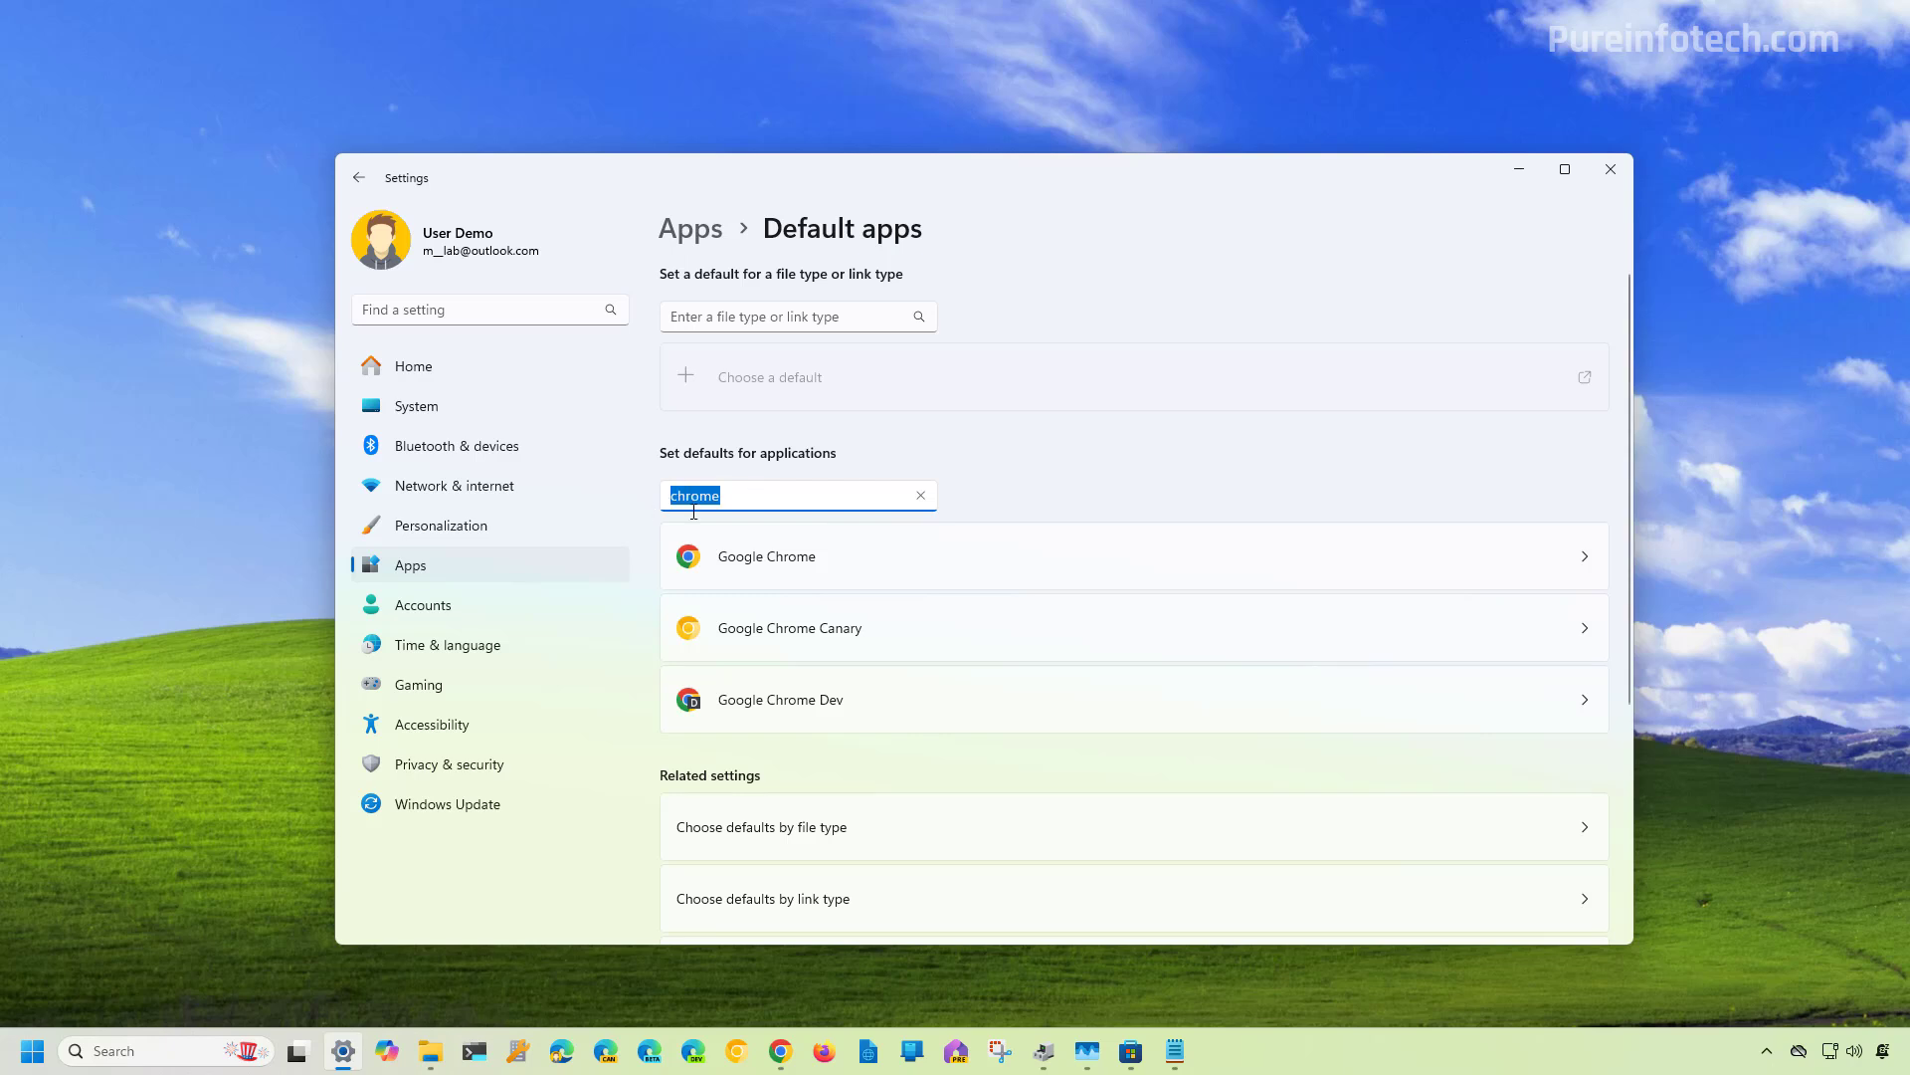
Make Google Chrome the default browser from its default apps page
left_click(836, 568)
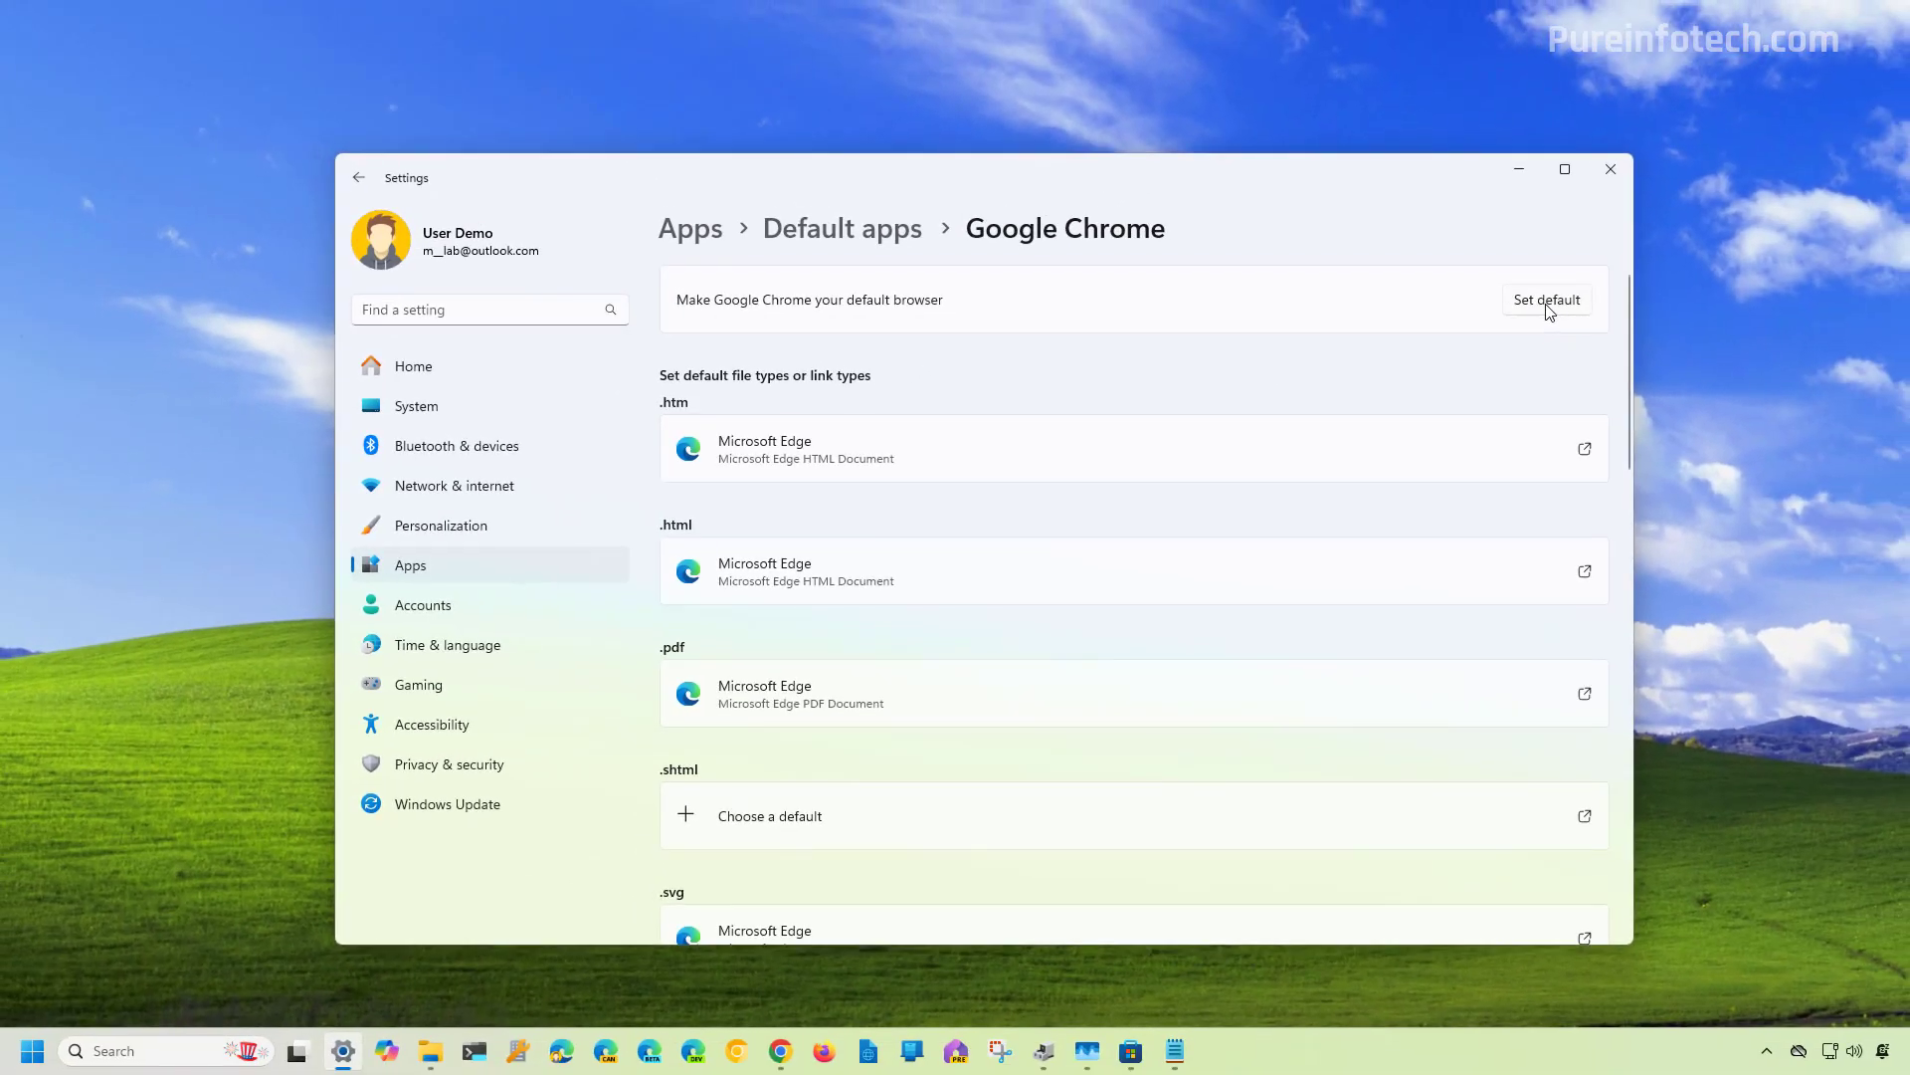
left_click(1547, 301)
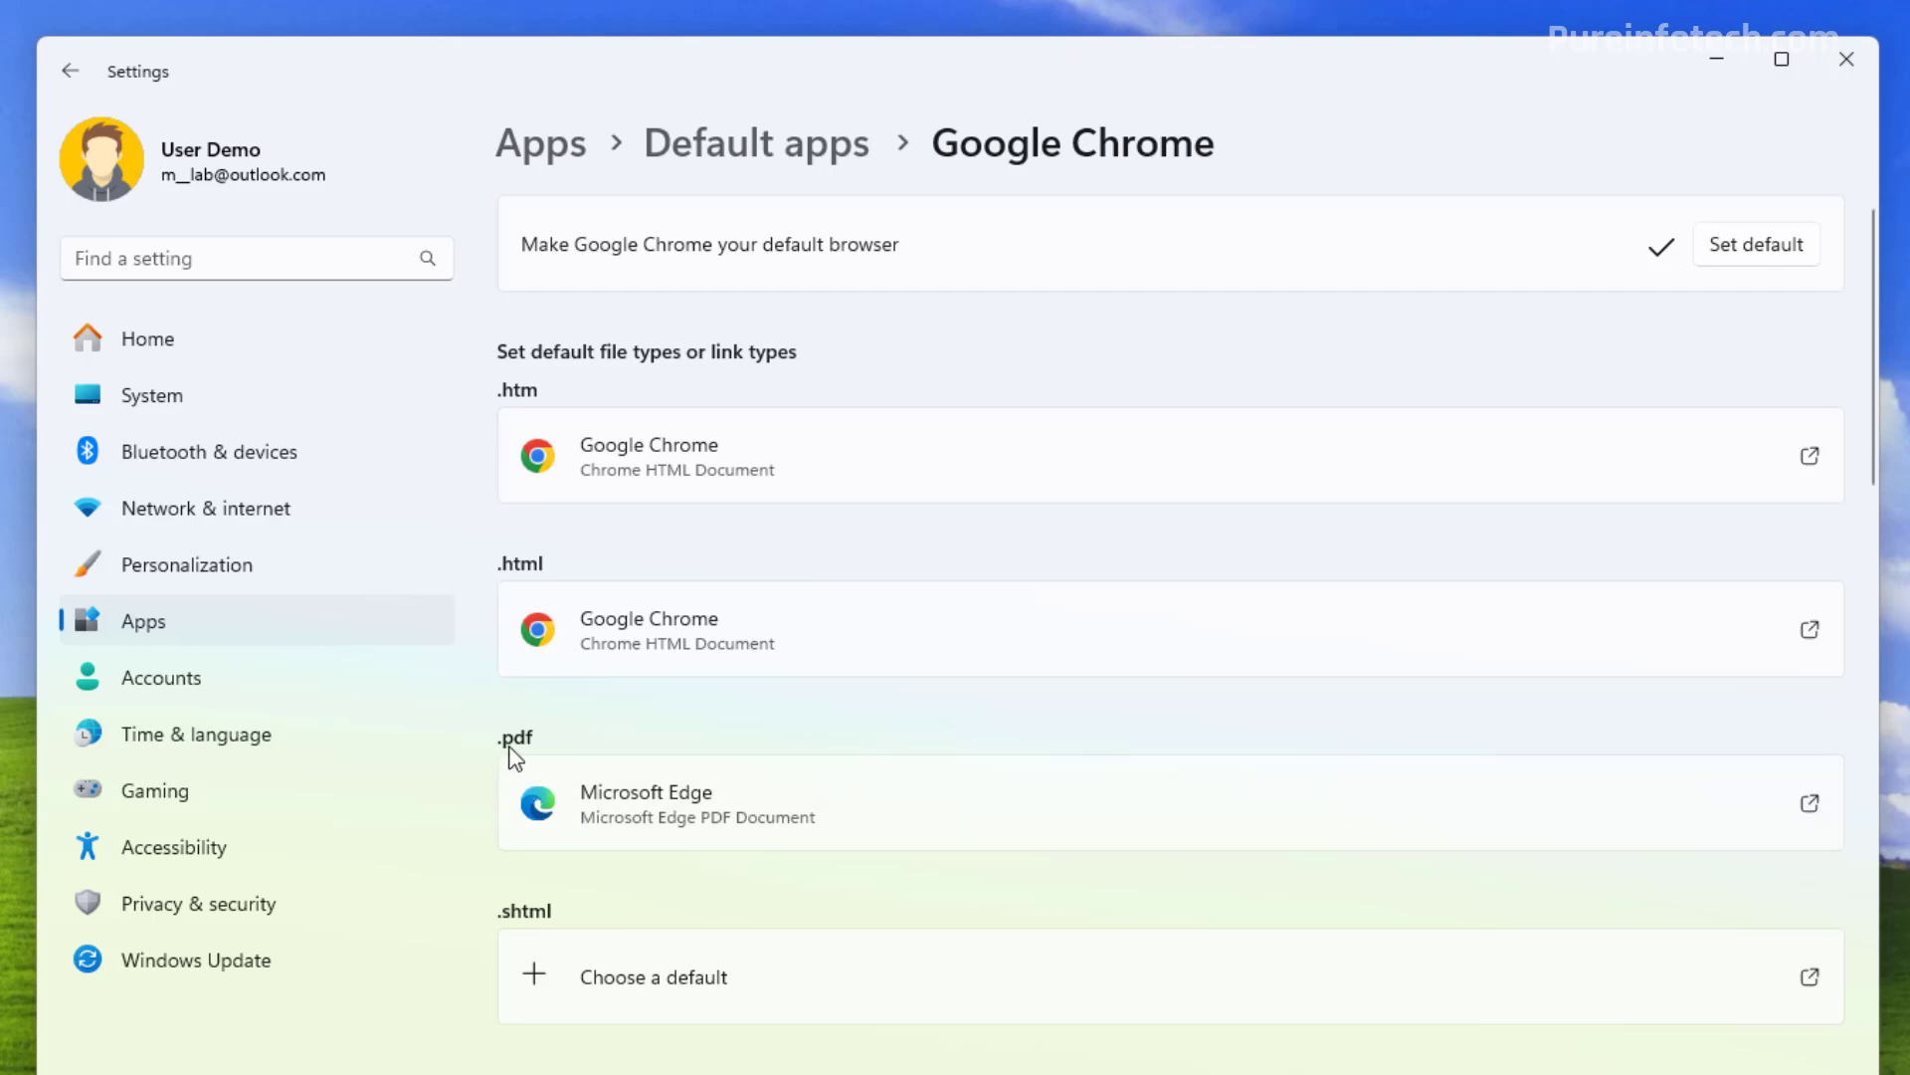
Set Google Chrome as the default app for .pdf, .svg and .webp files
left_click(672, 819)
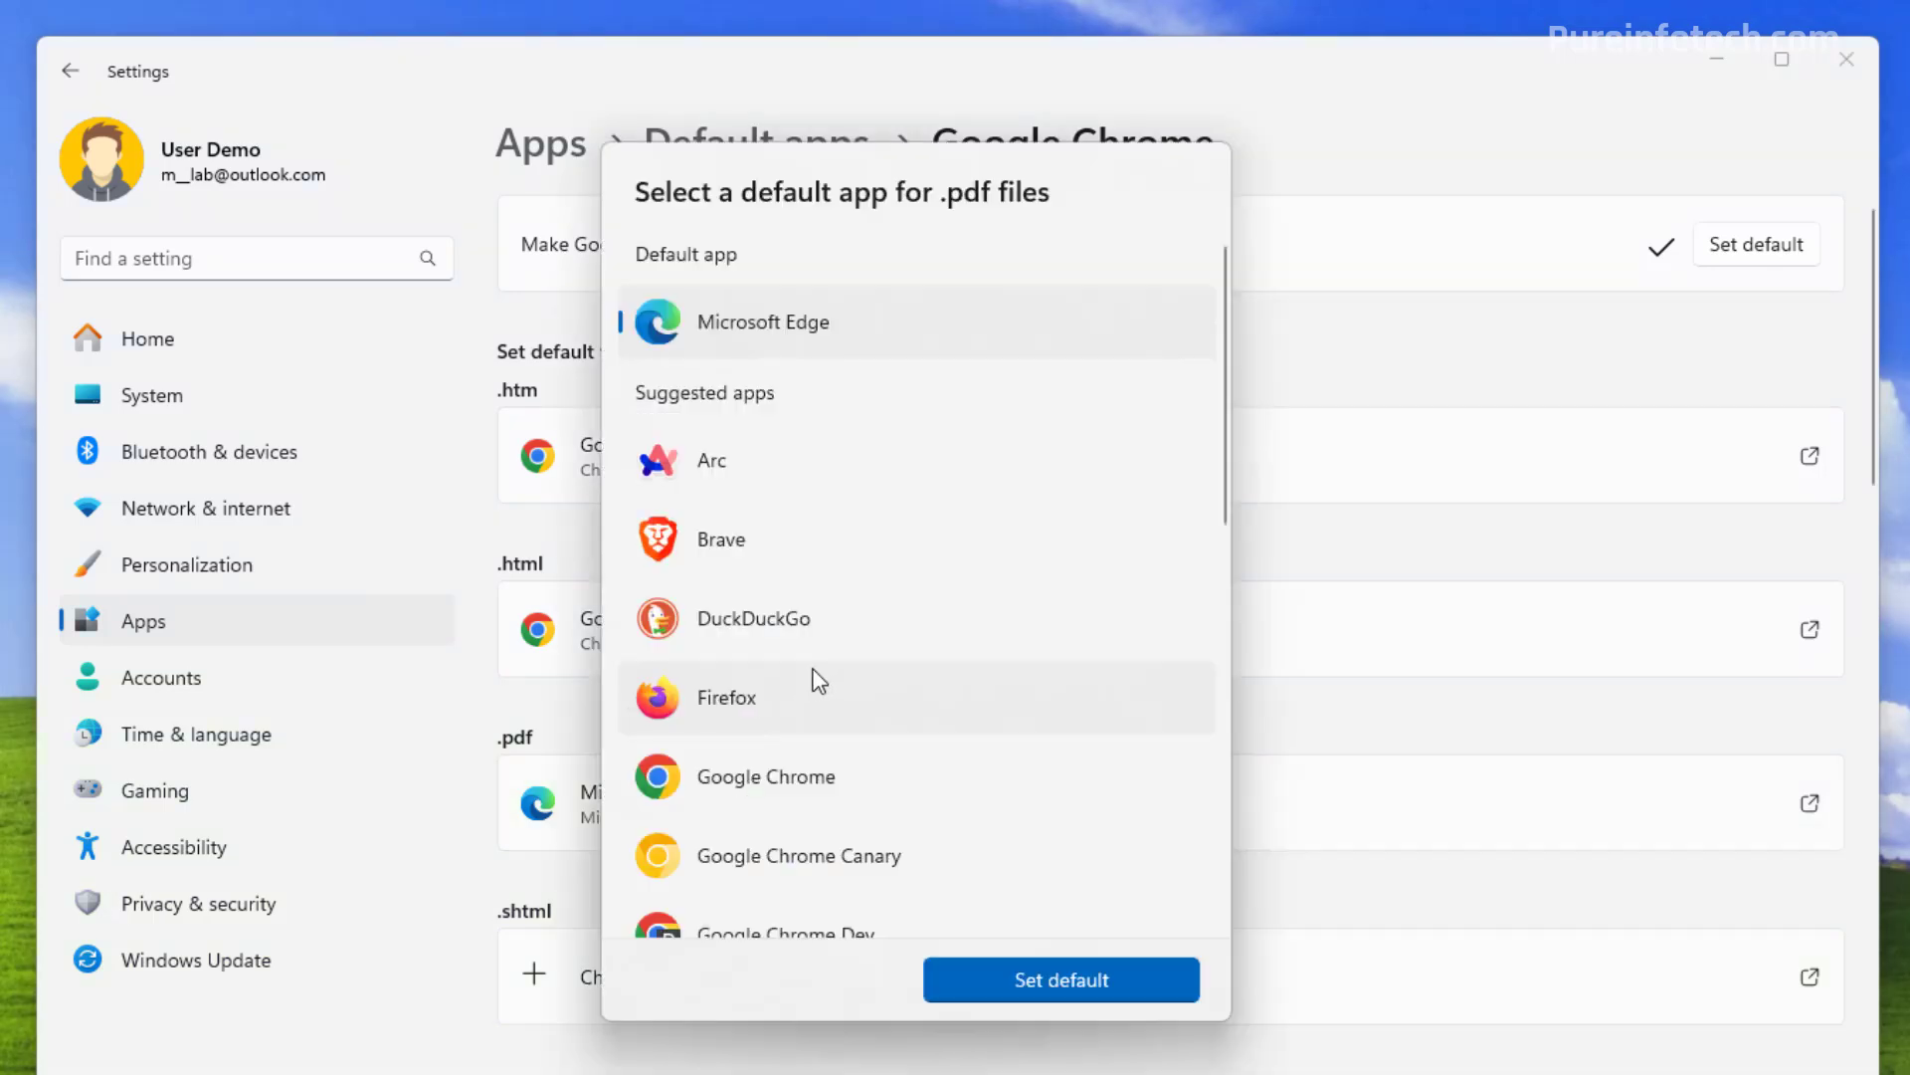
left_click(796, 772)
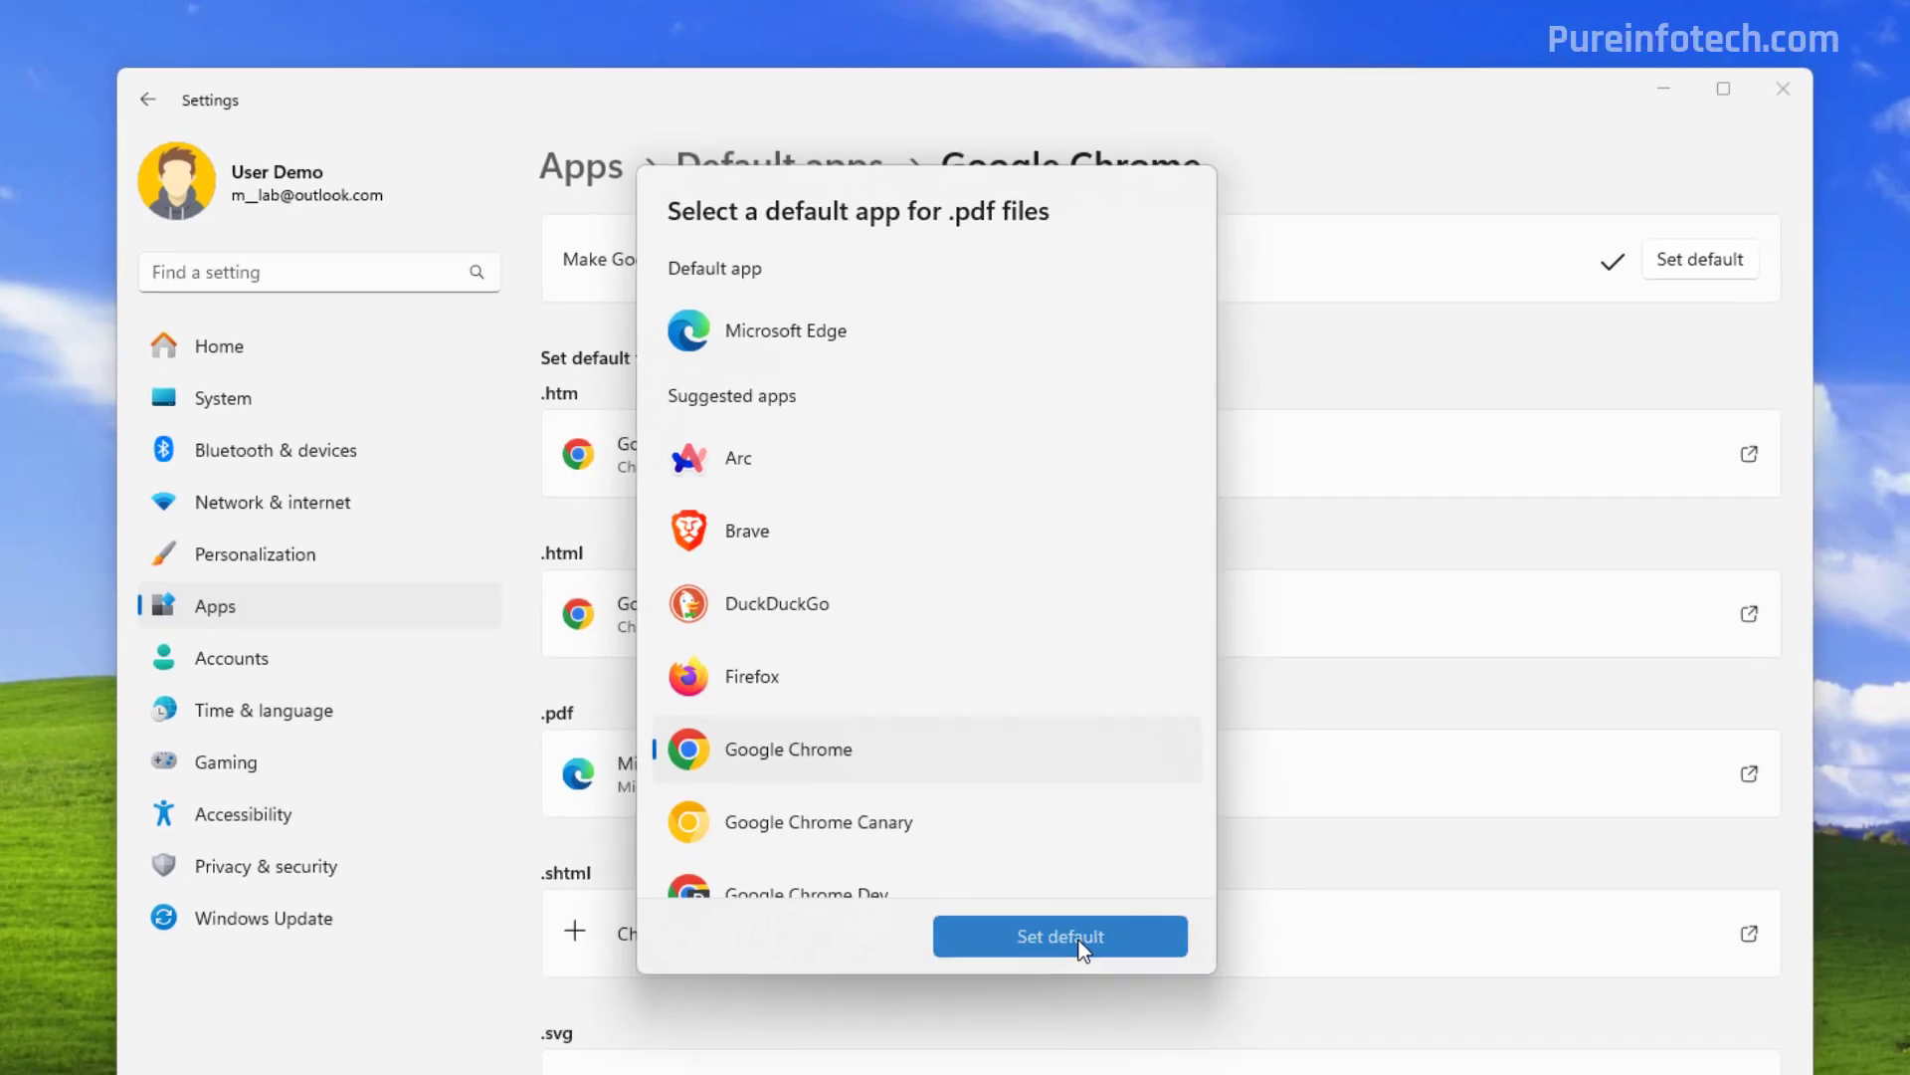
left_click(1081, 980)
scroll(850, 525, "down", 3)
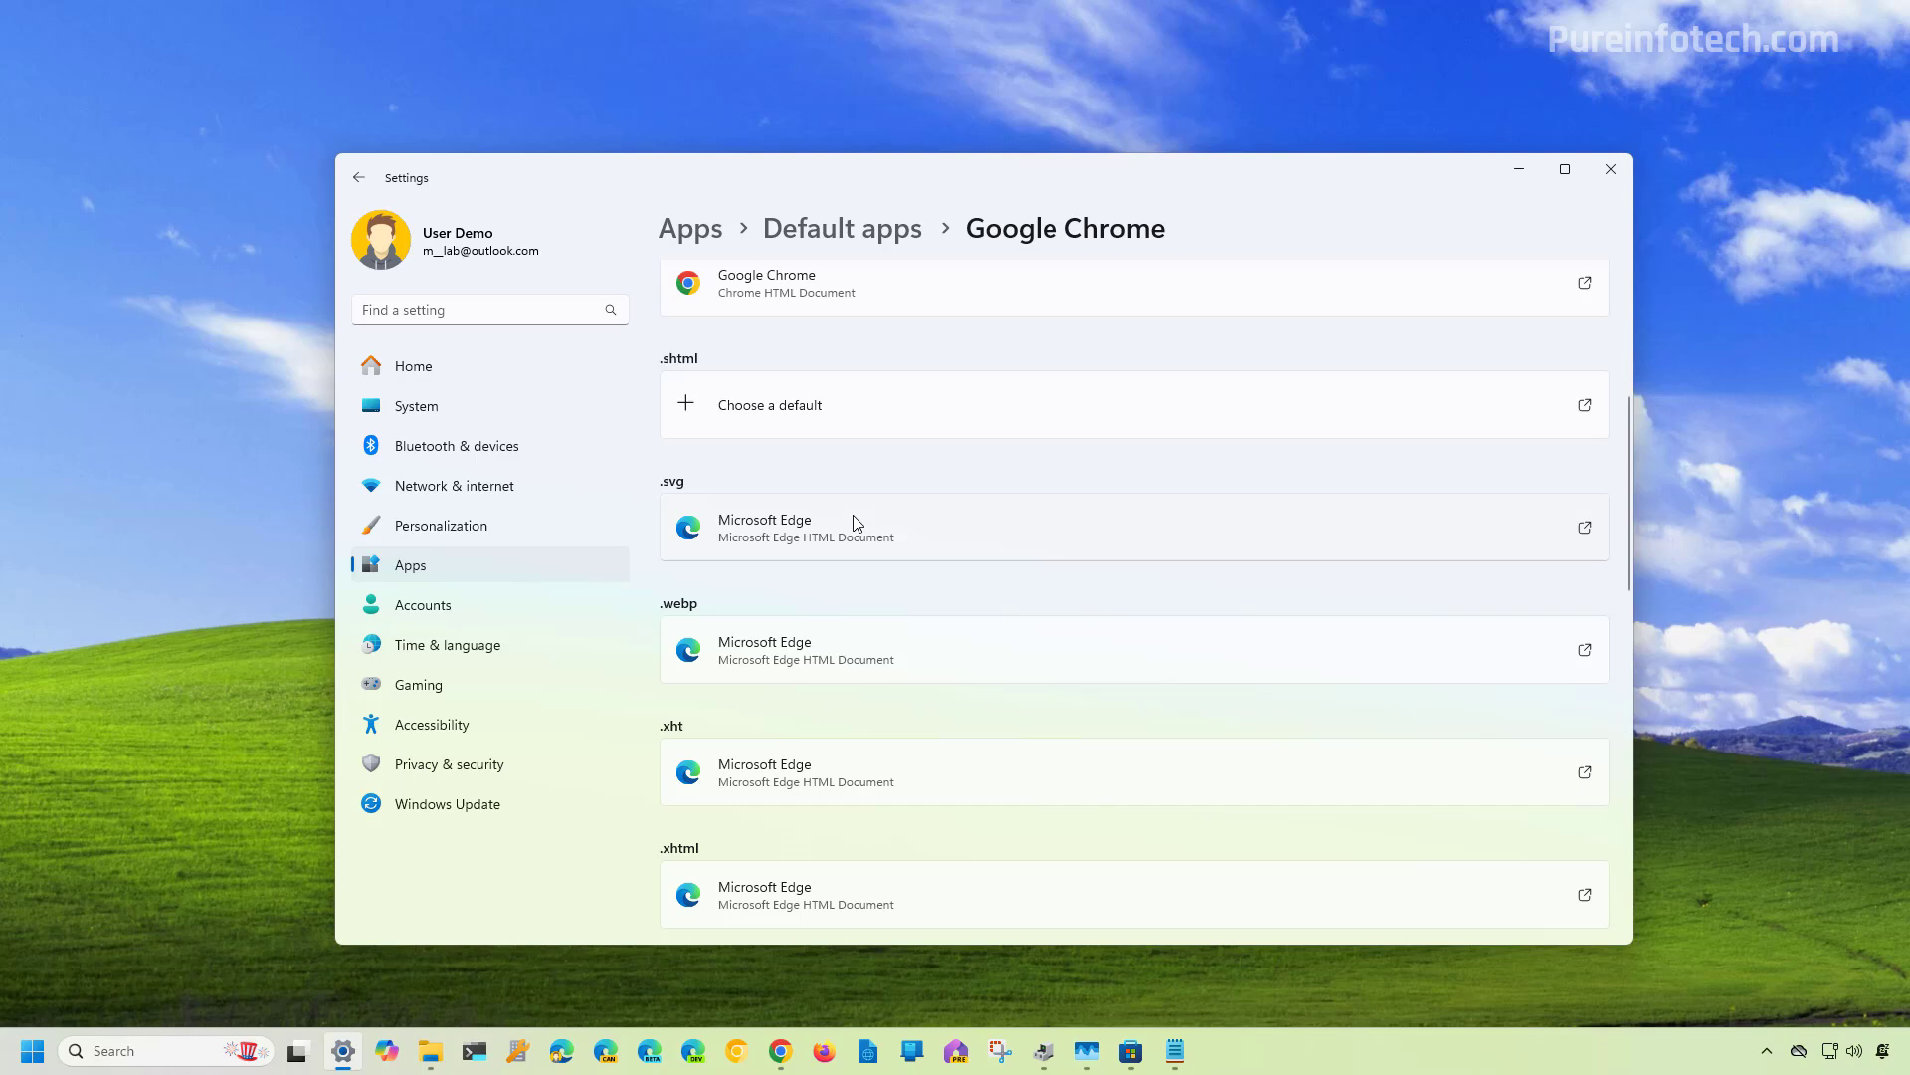
left_click(856, 521)
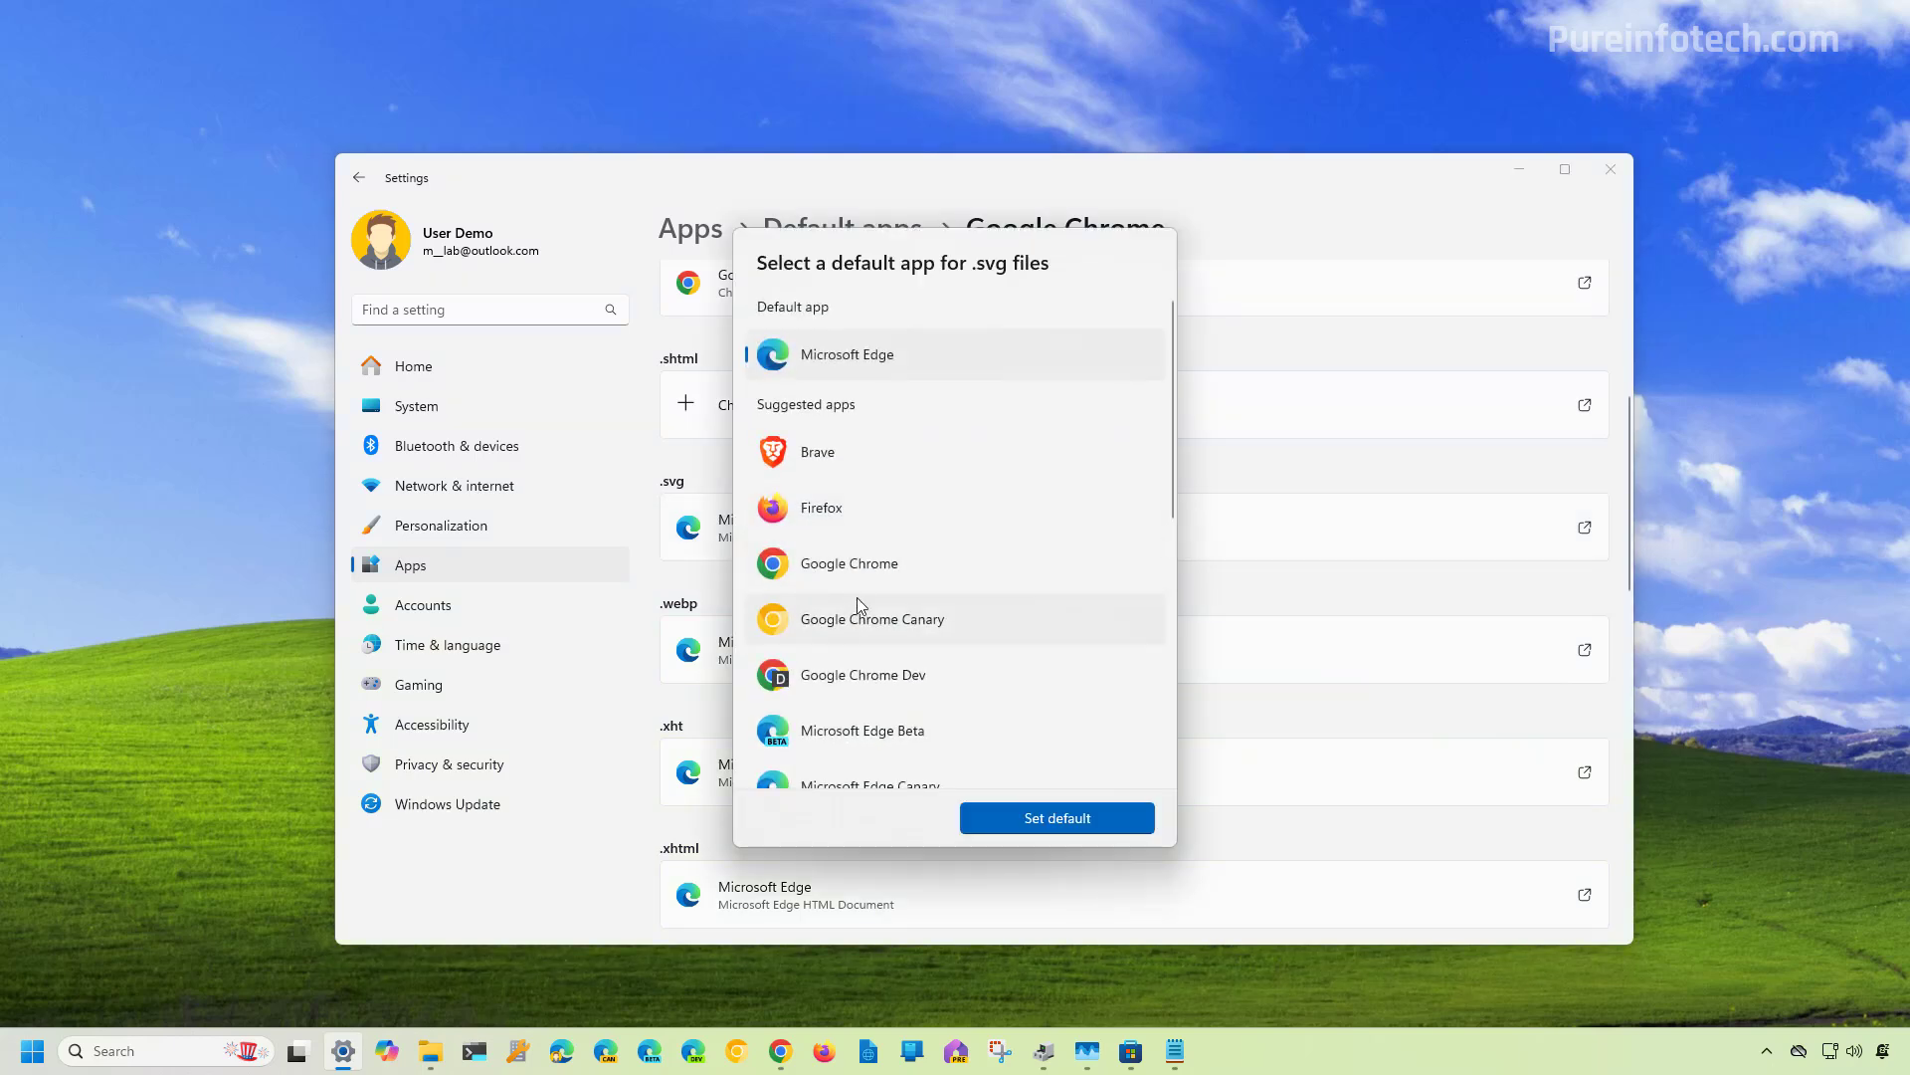
left_click(858, 563)
left_click(1005, 818)
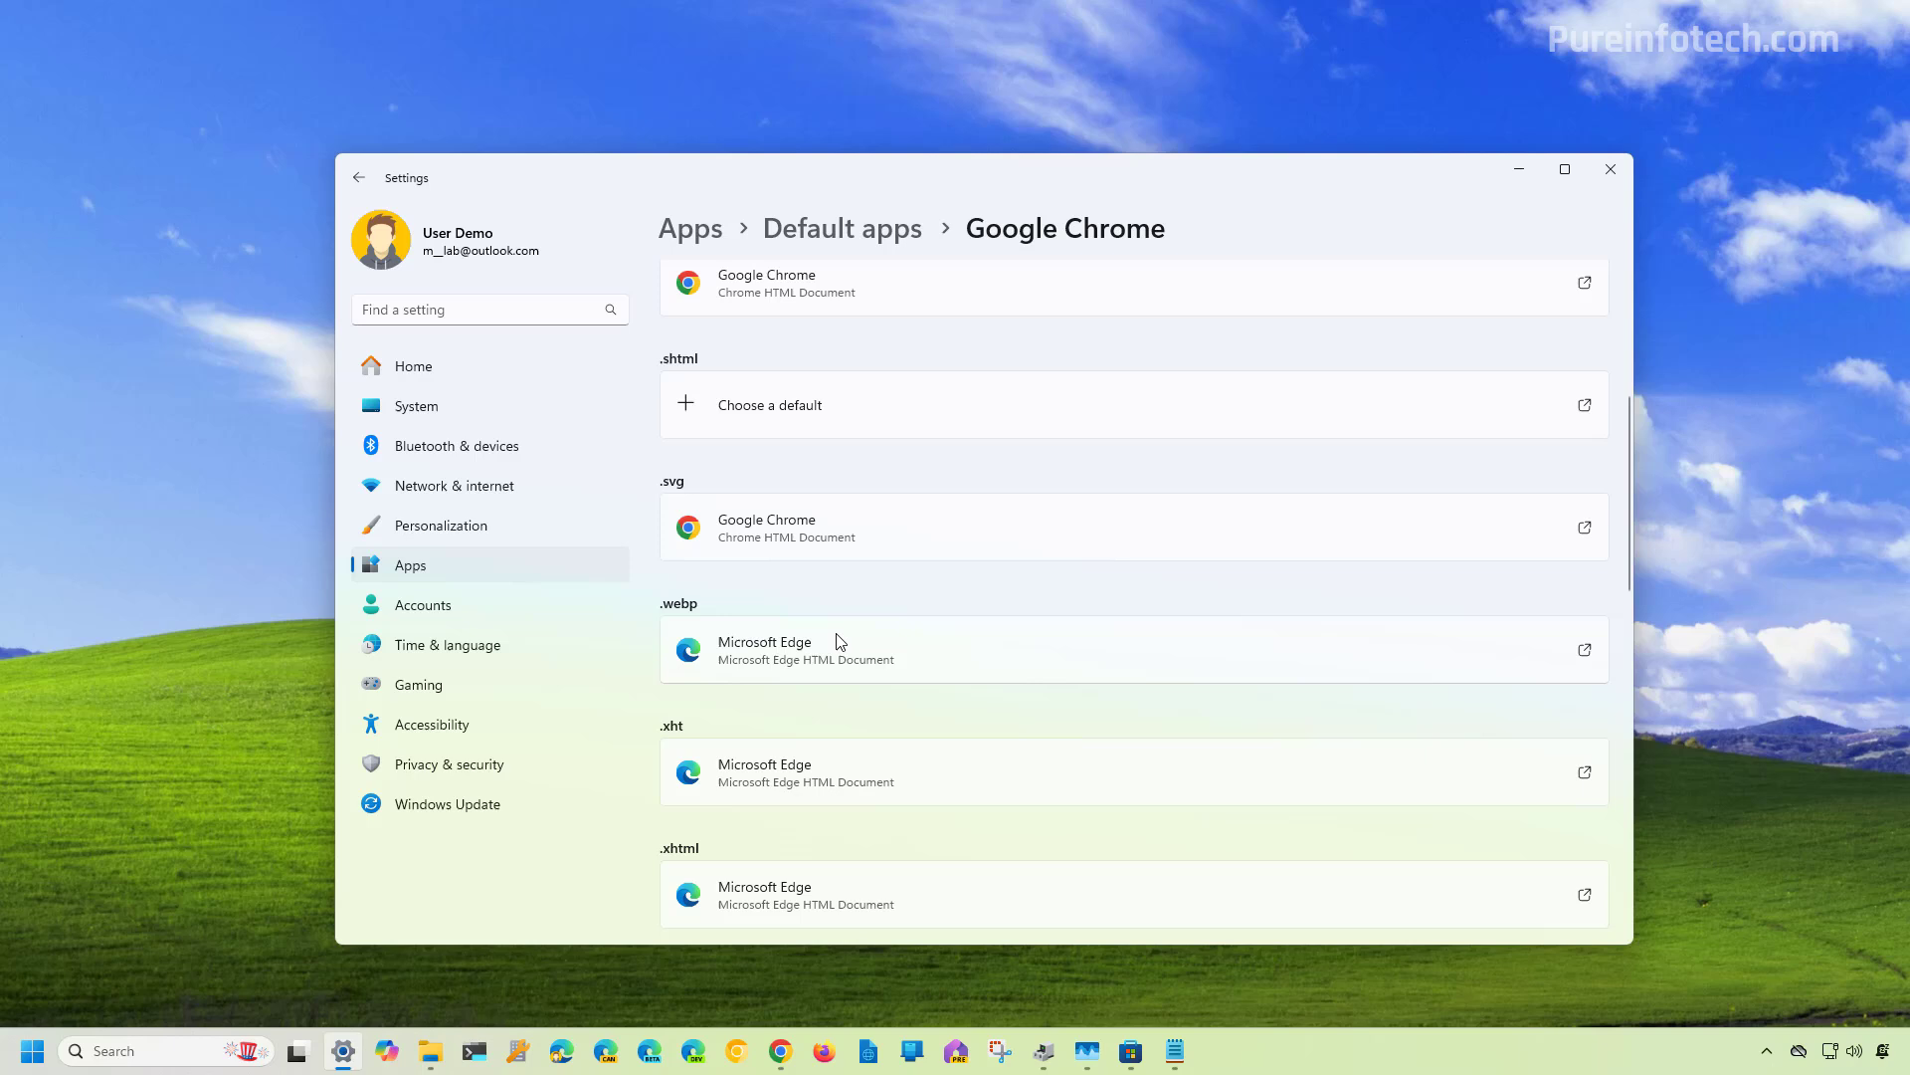
left_click(840, 647)
left_click(853, 559)
left_click(1058, 818)
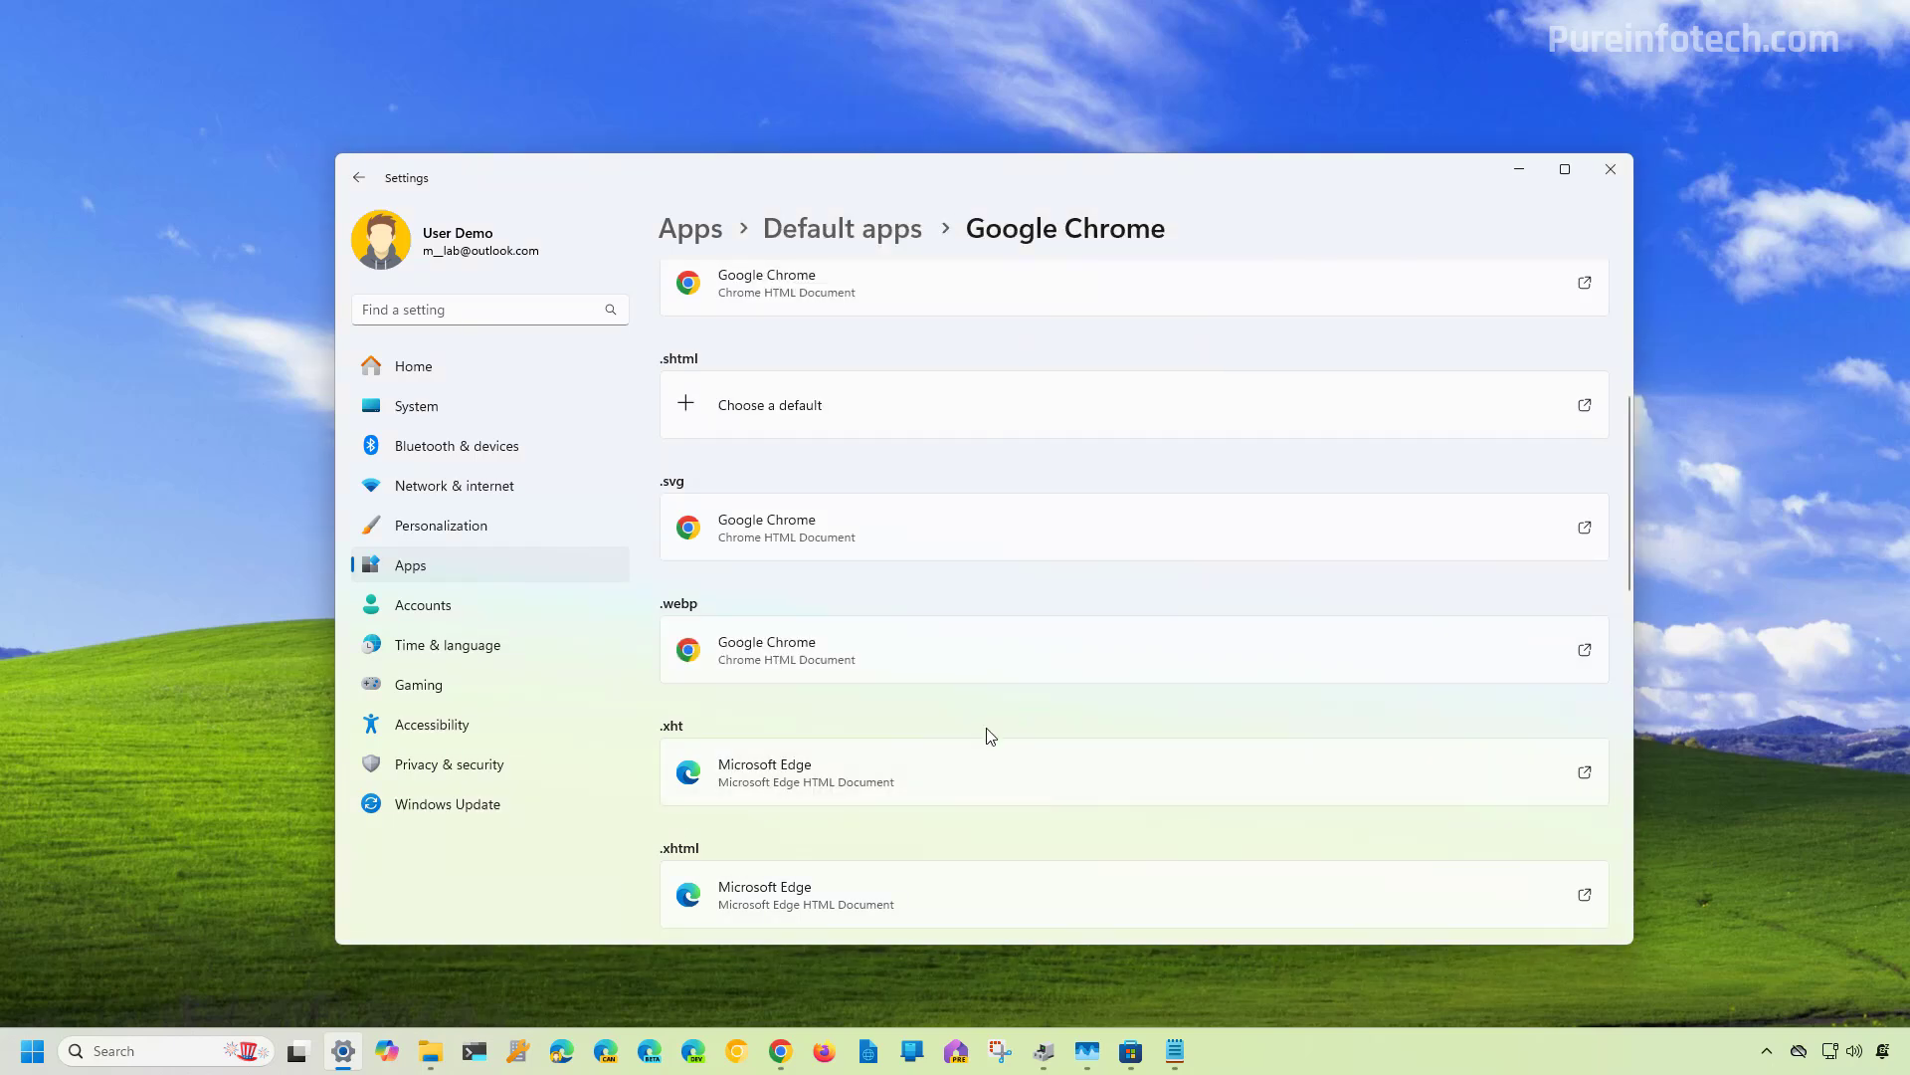
scroll(991, 736, "down", 4)
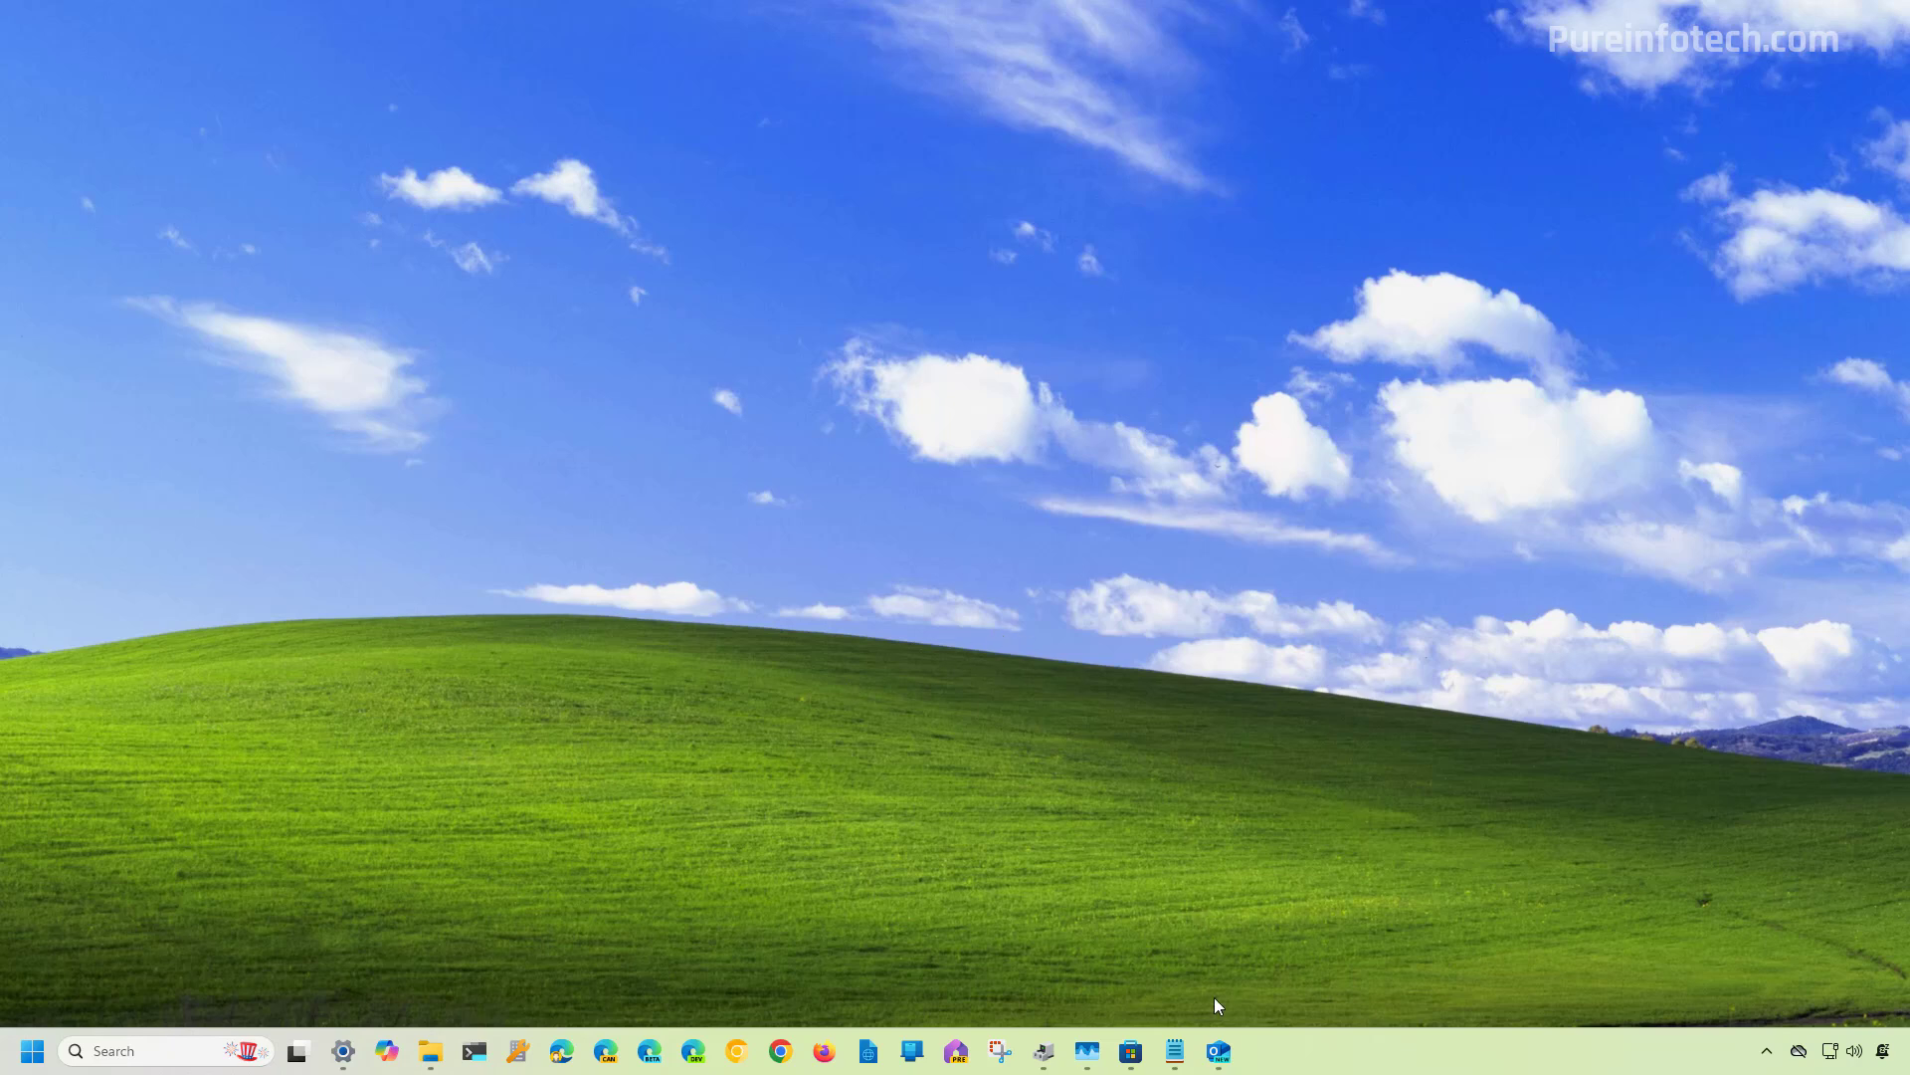
Test the Microsoft Cashback email link in Outlook (new) opens in Chrome, then minimize both
left_click(1231, 1055)
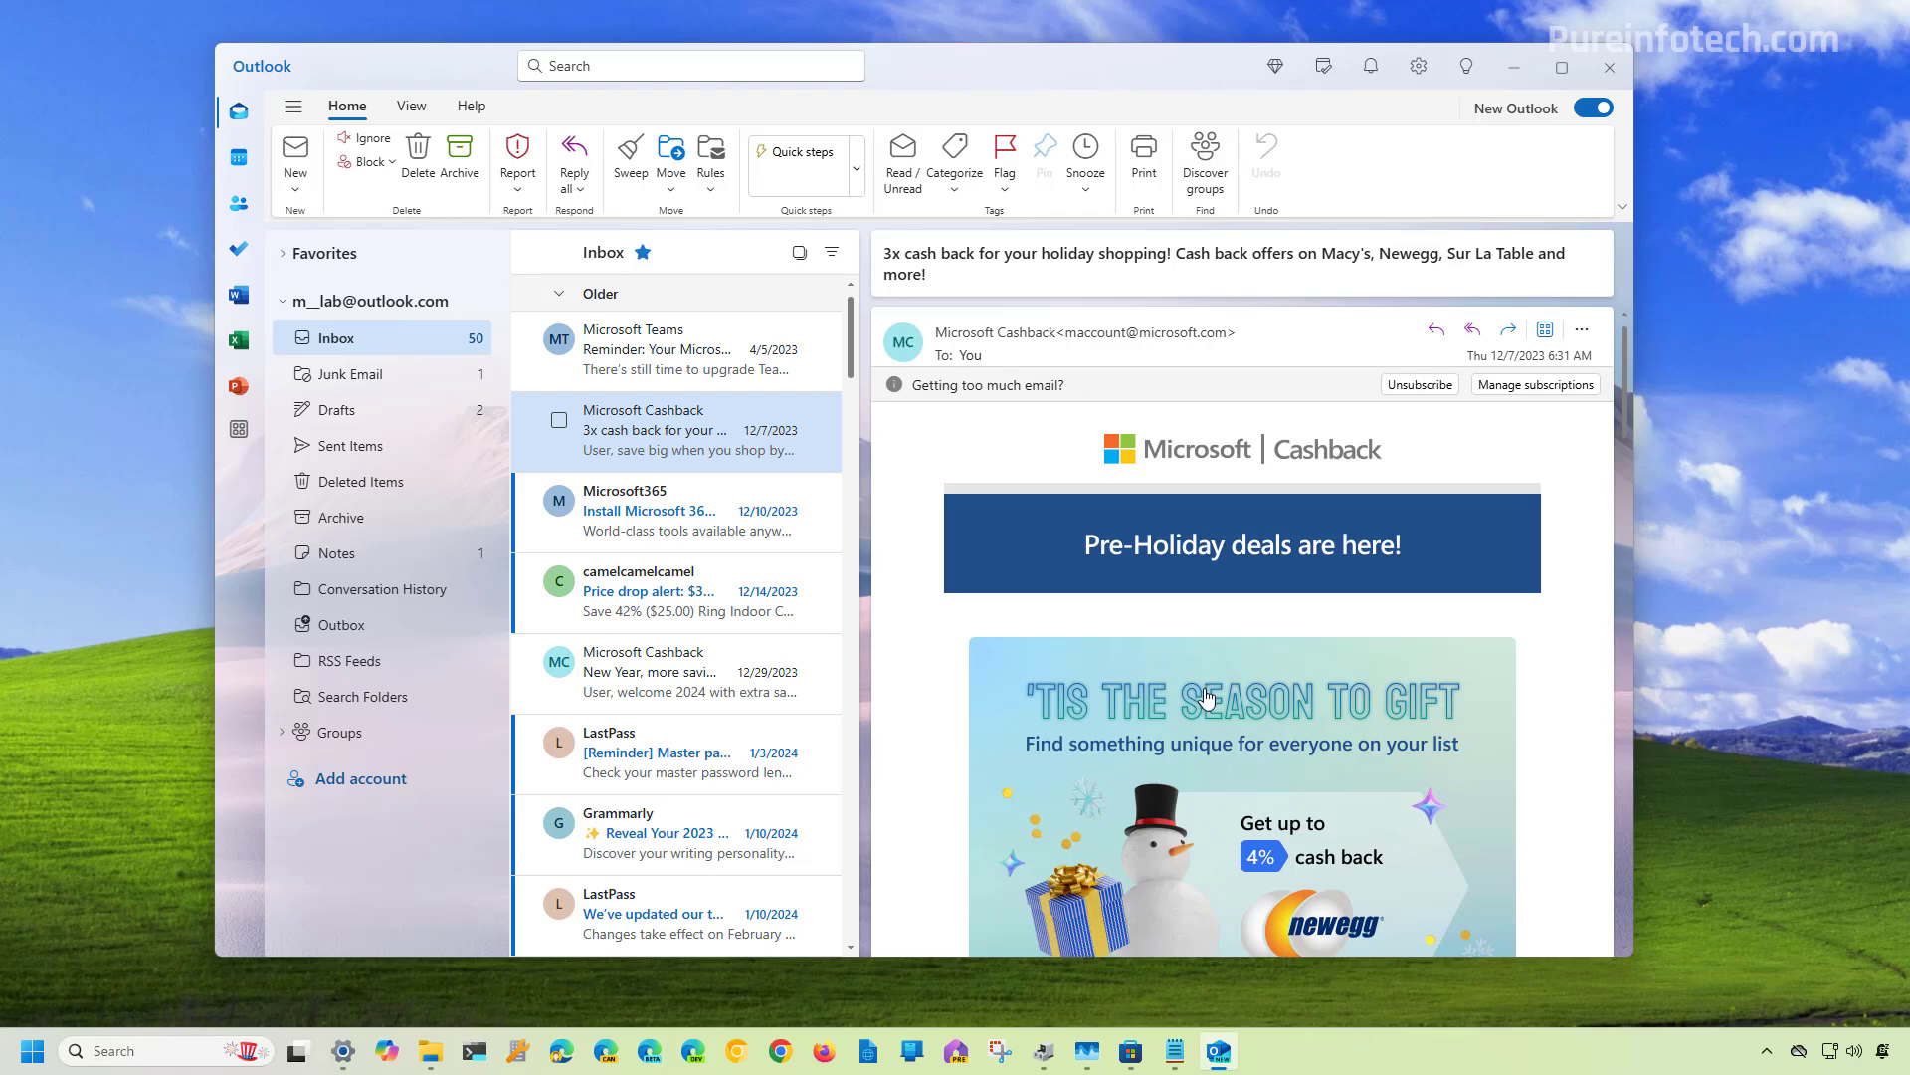
left_click(1206, 697)
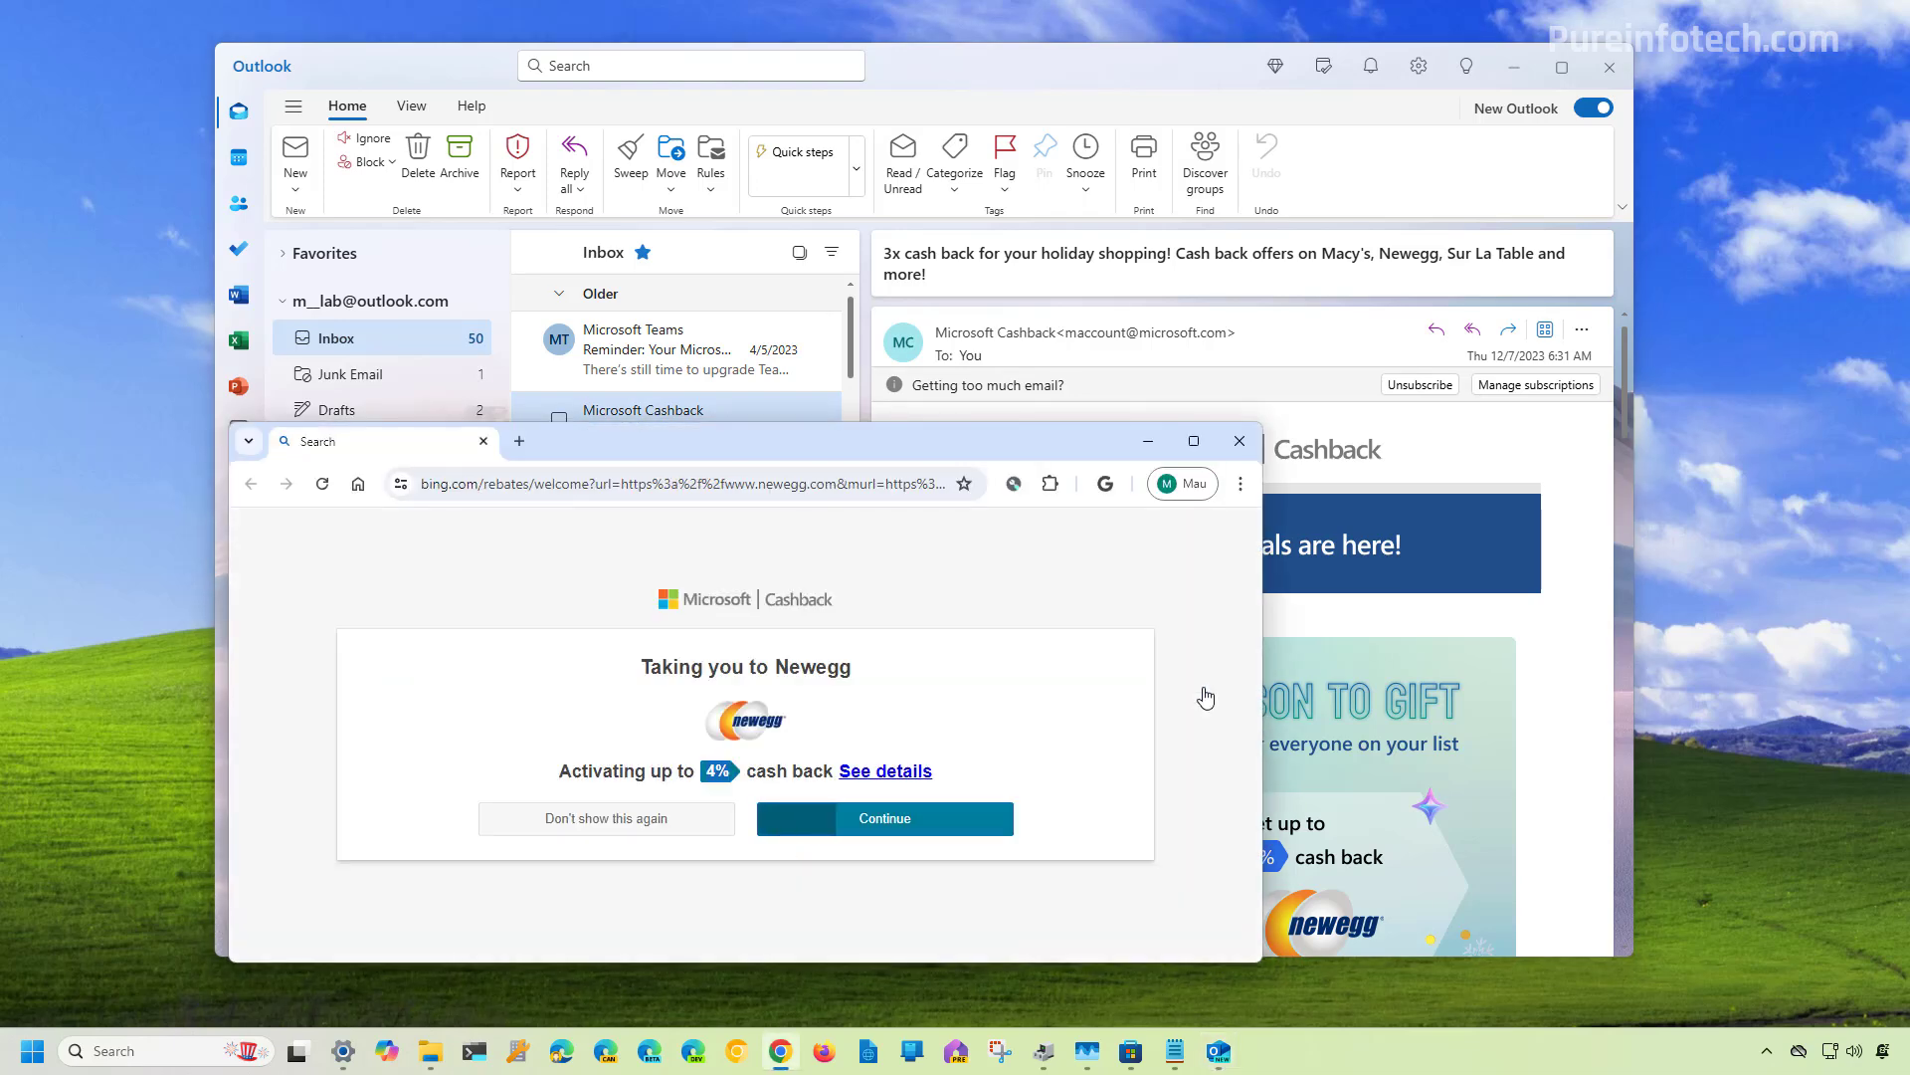
left_click(1151, 441)
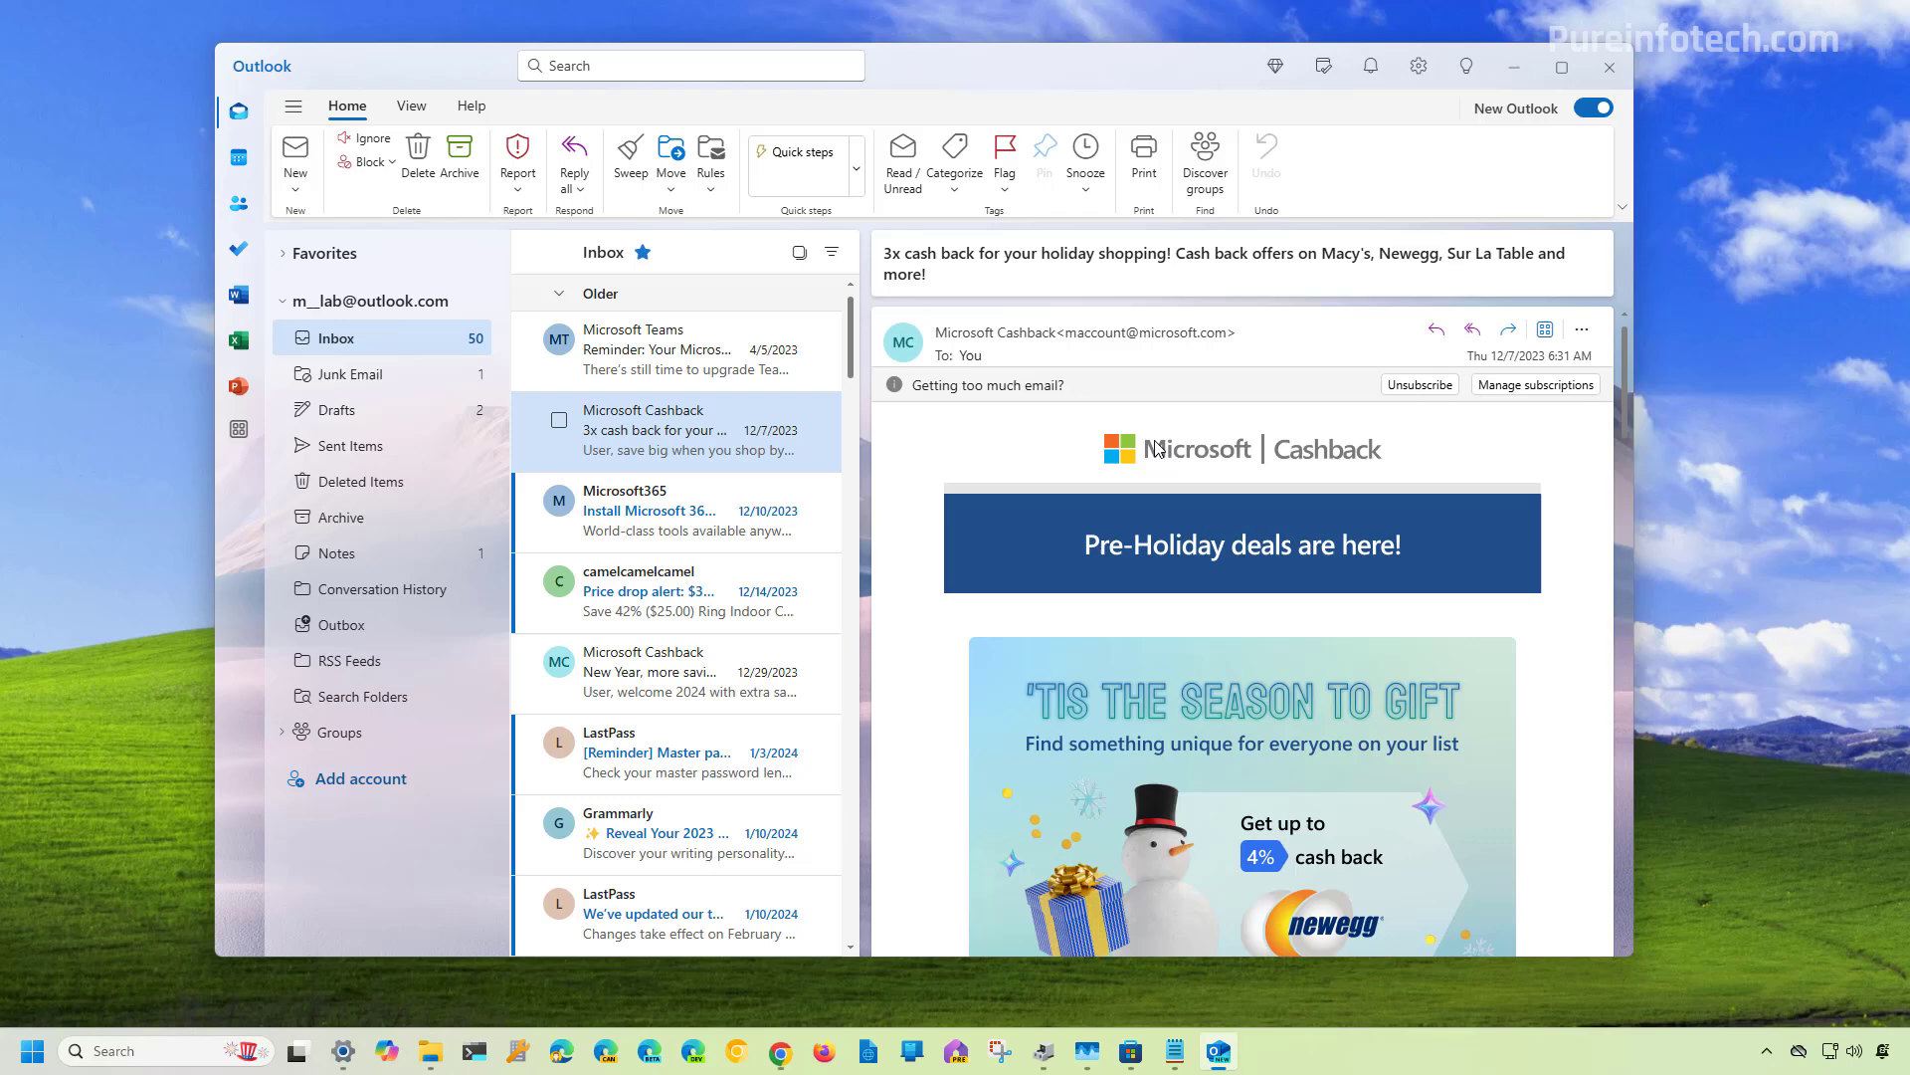
left_click(1514, 66)
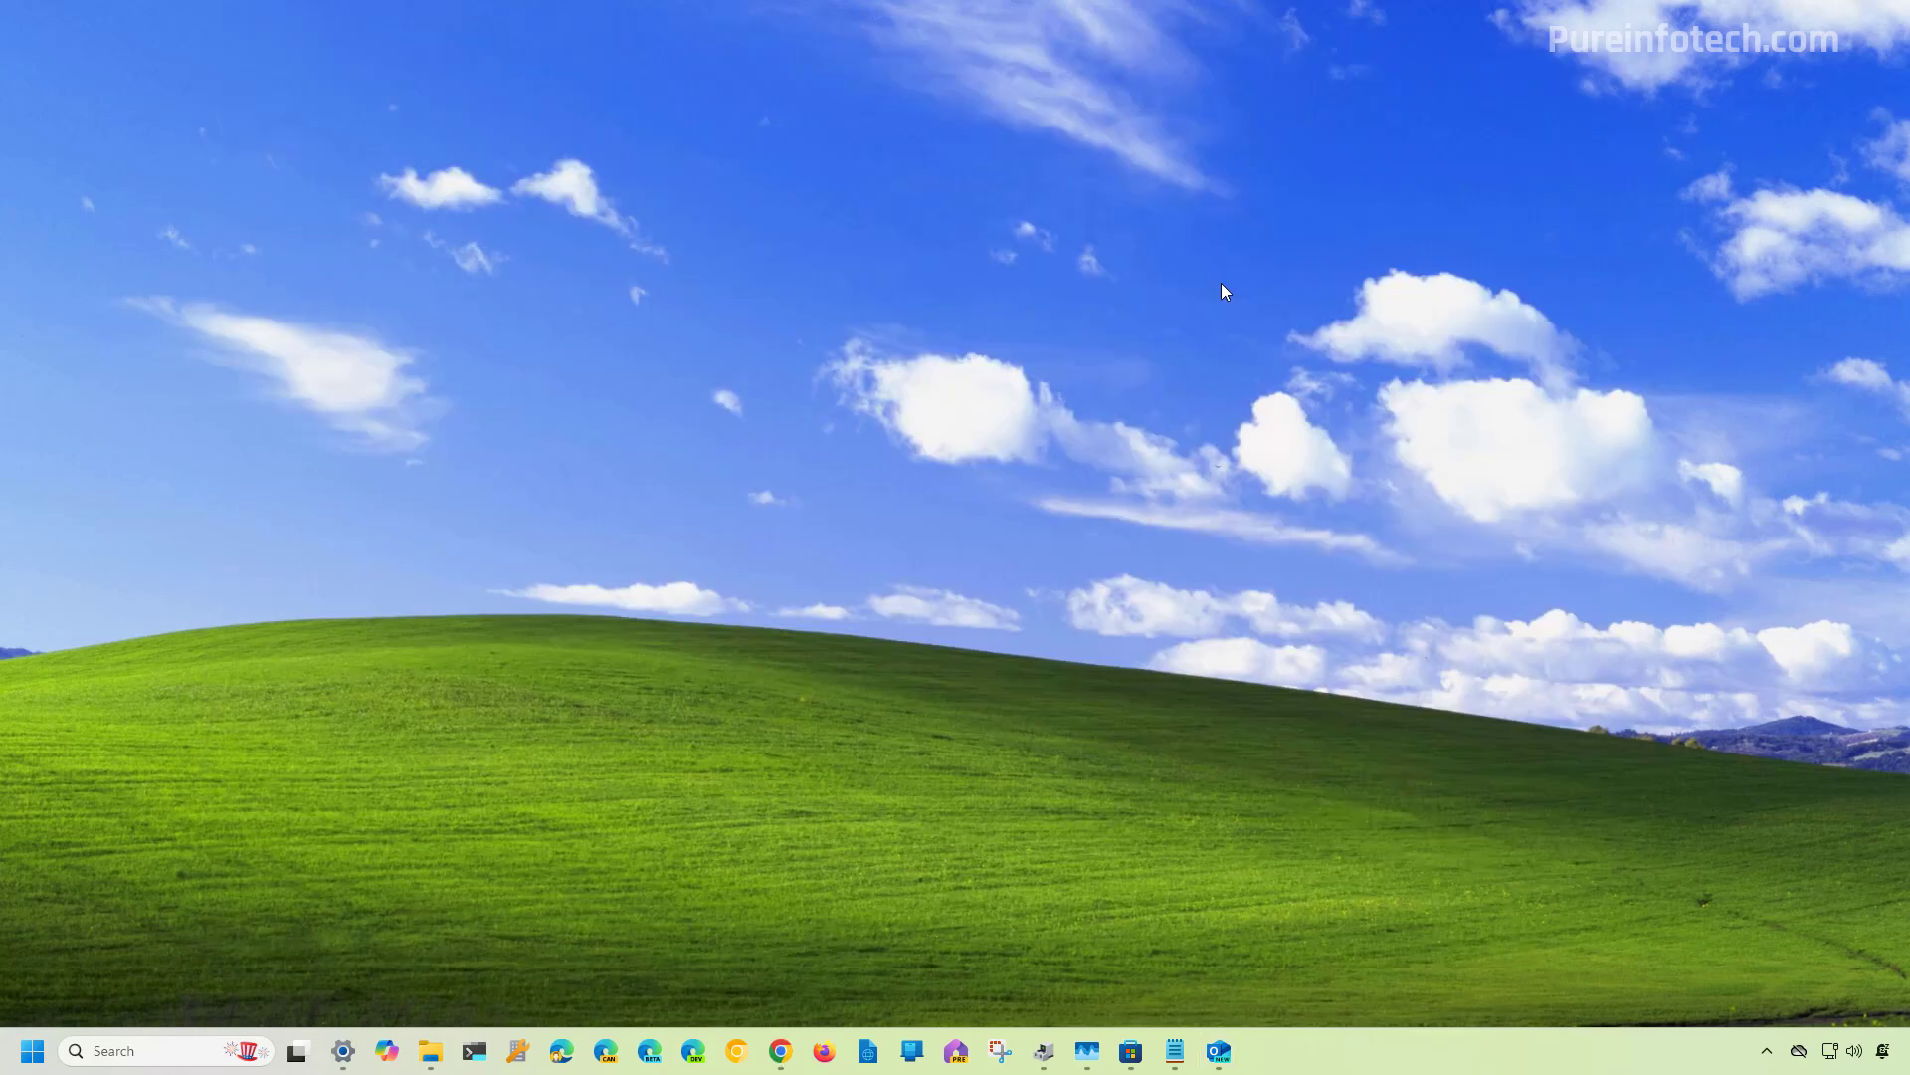
left_click(120, 1050)
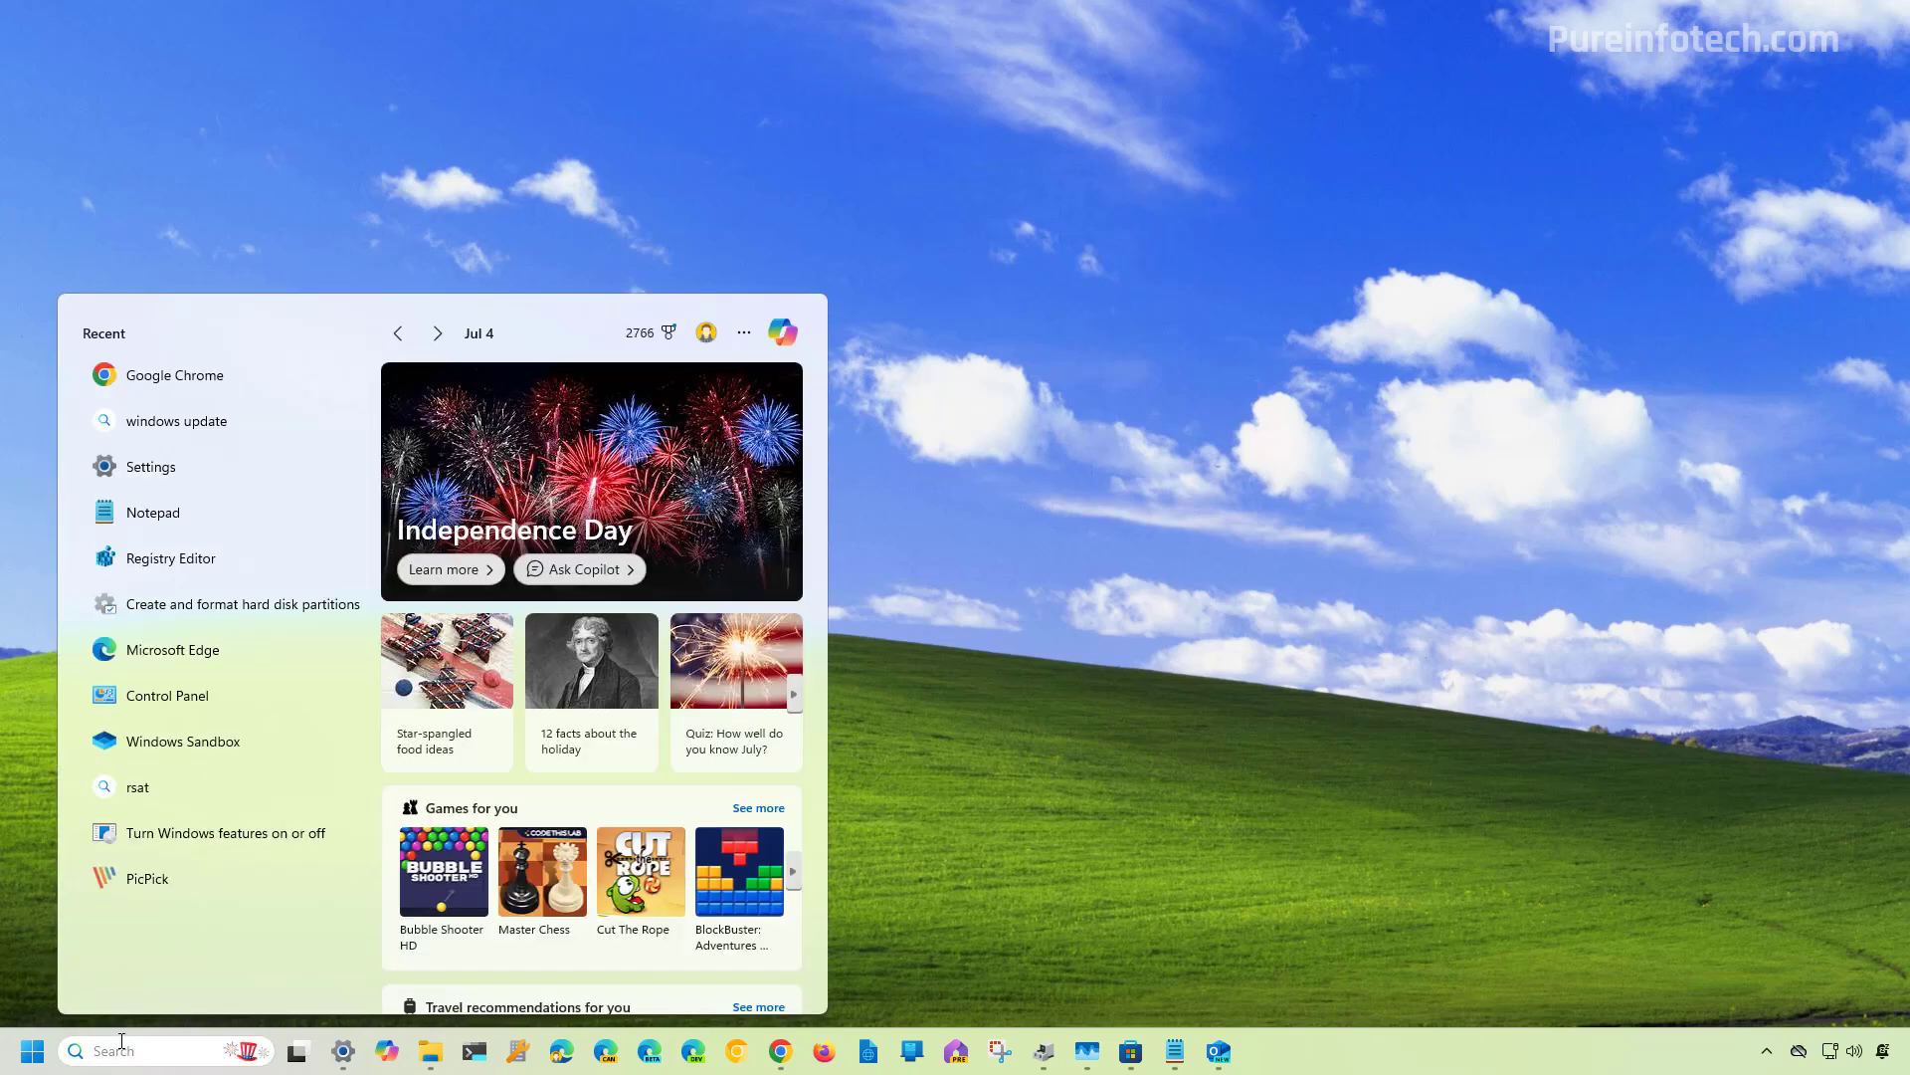
type("windows 7")
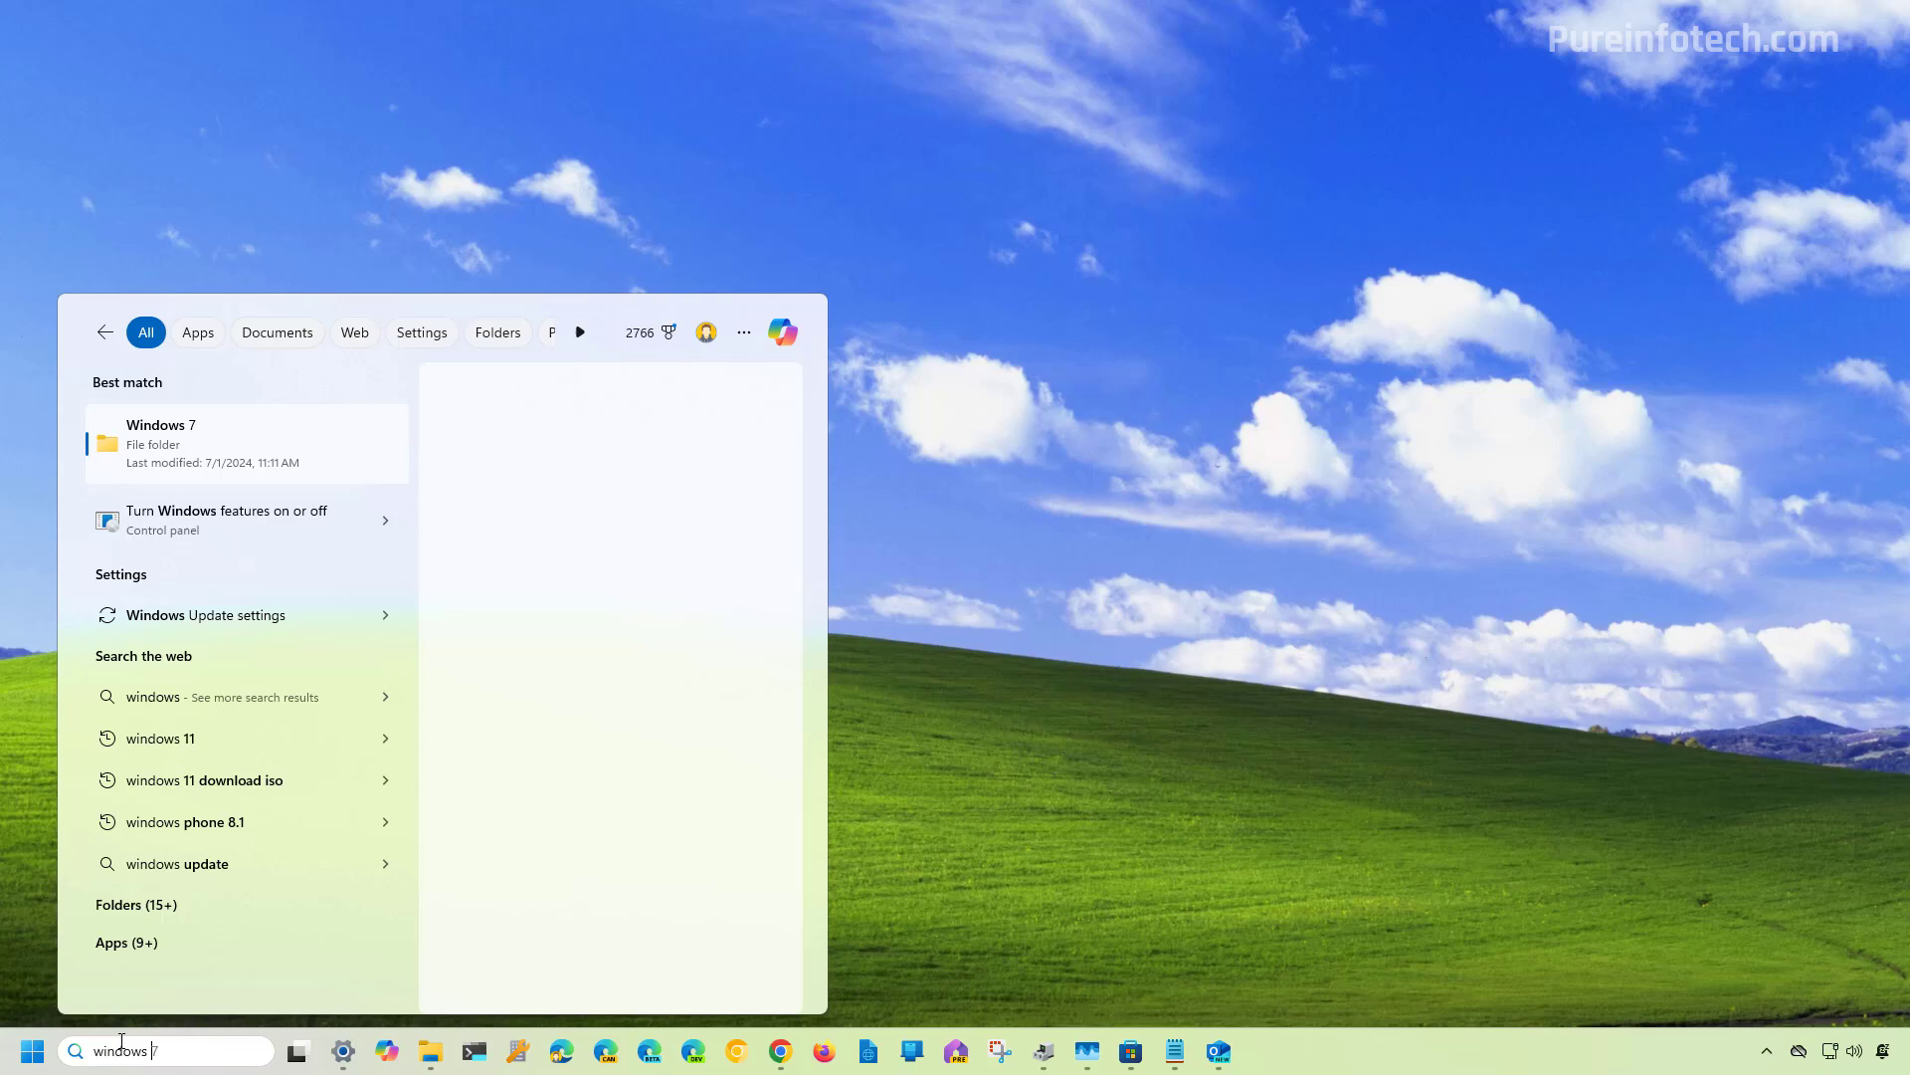
left_click(385, 863)
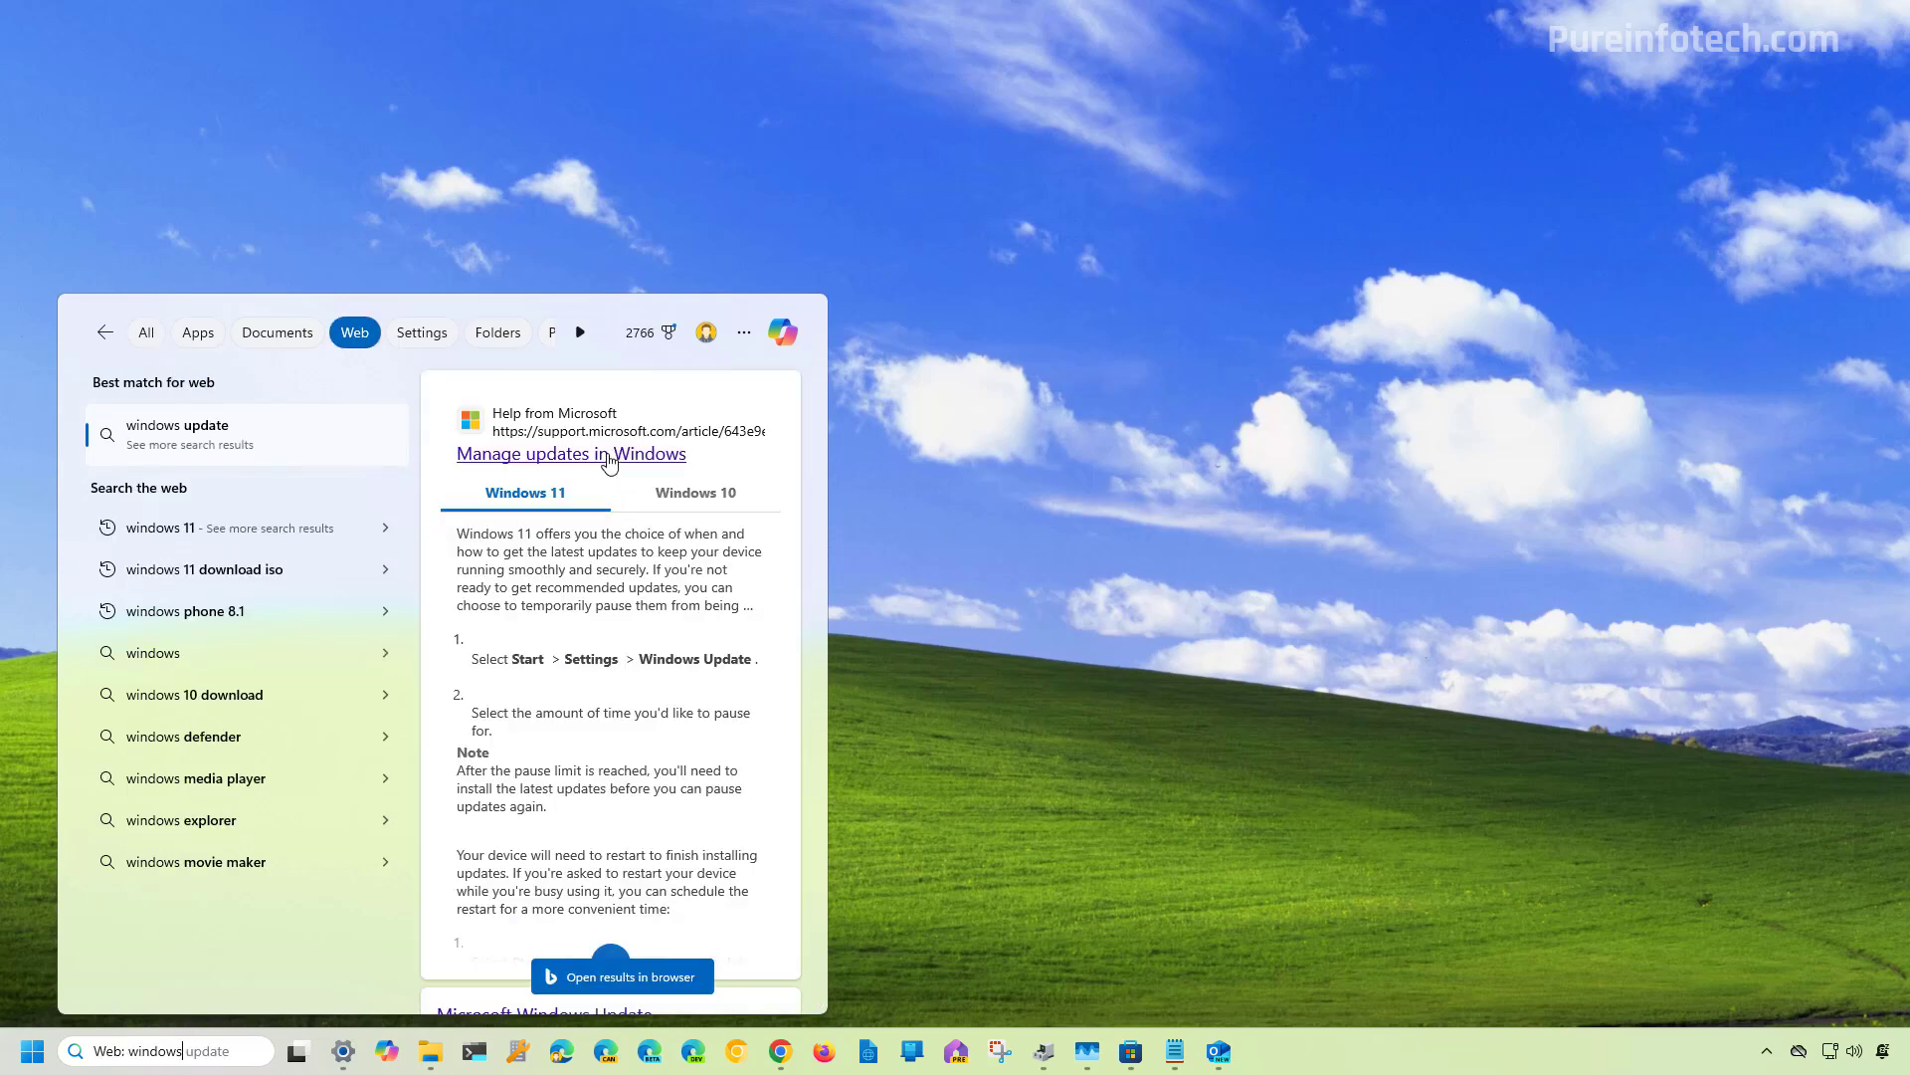
left_click(608, 455)
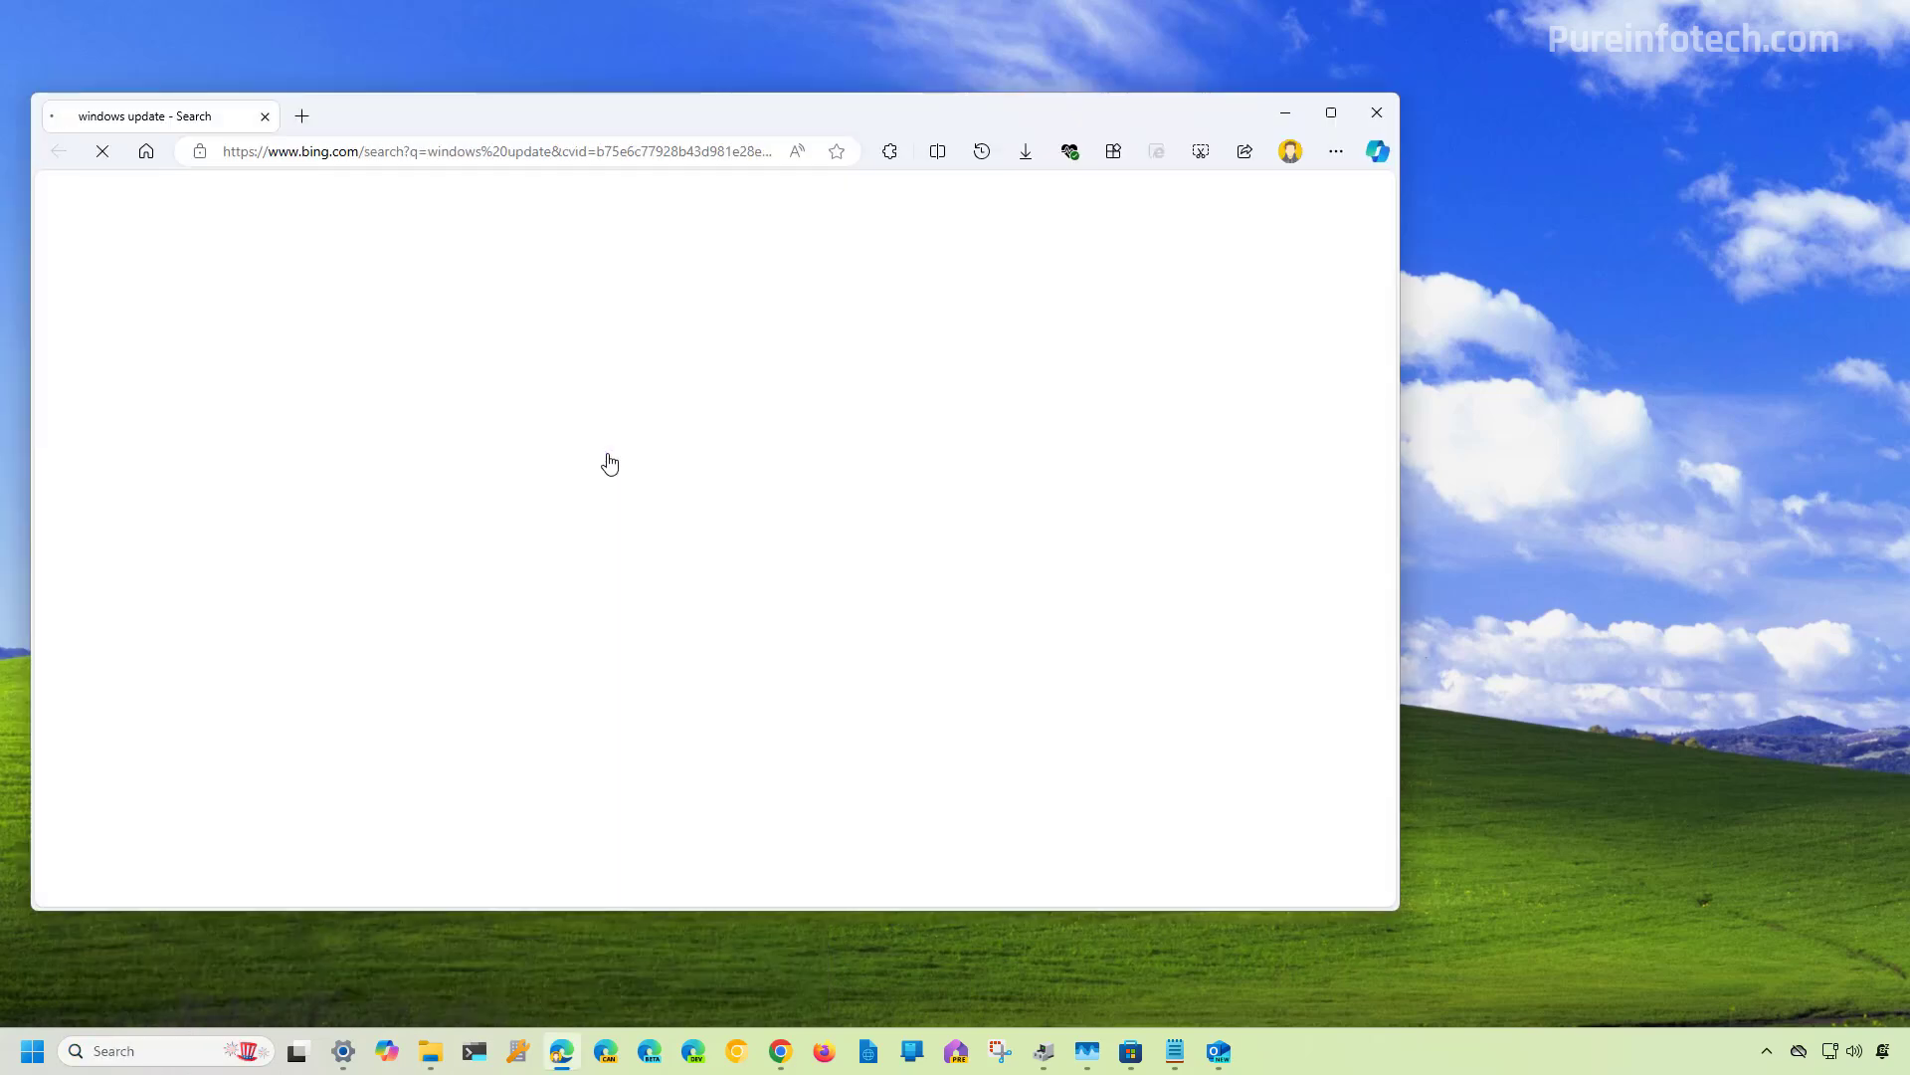
left_click(1368, 107)
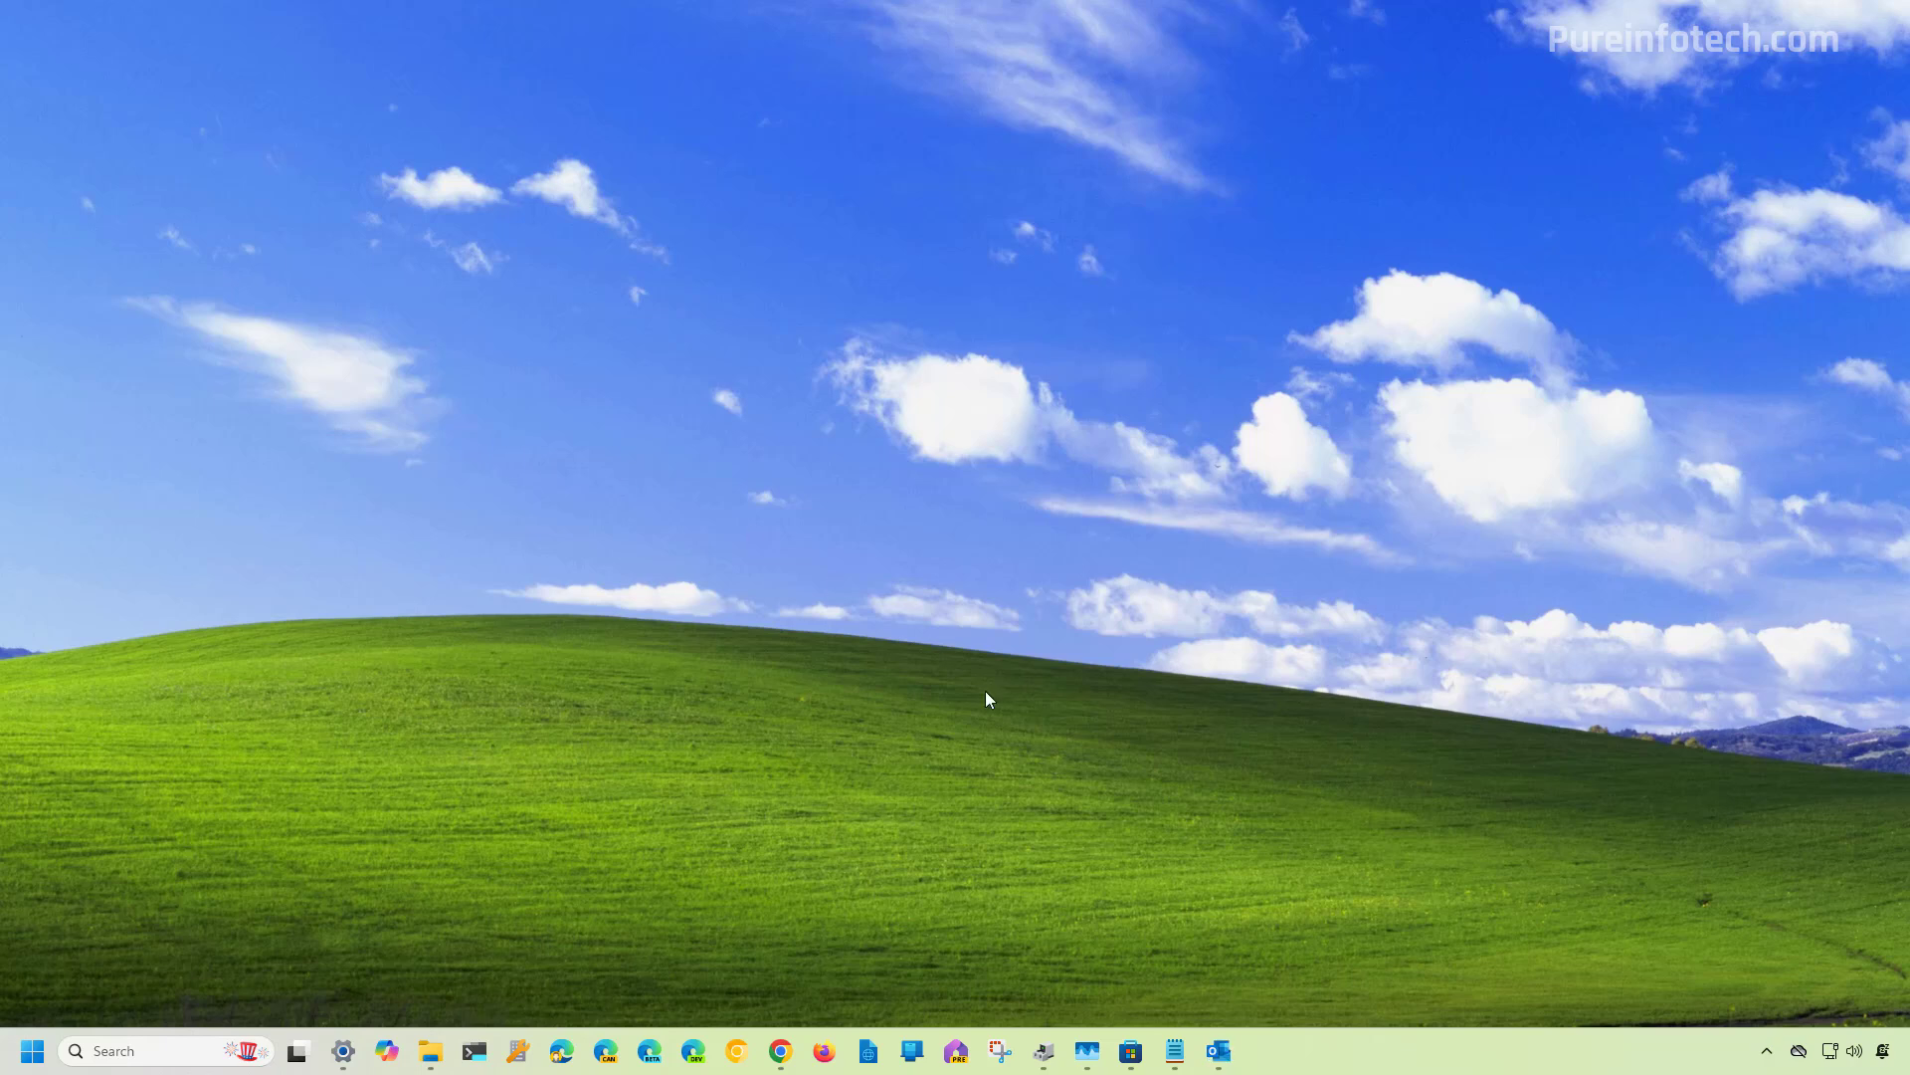
Restore classic Outlook and open File > Options > Advanced
left_click(1221, 1053)
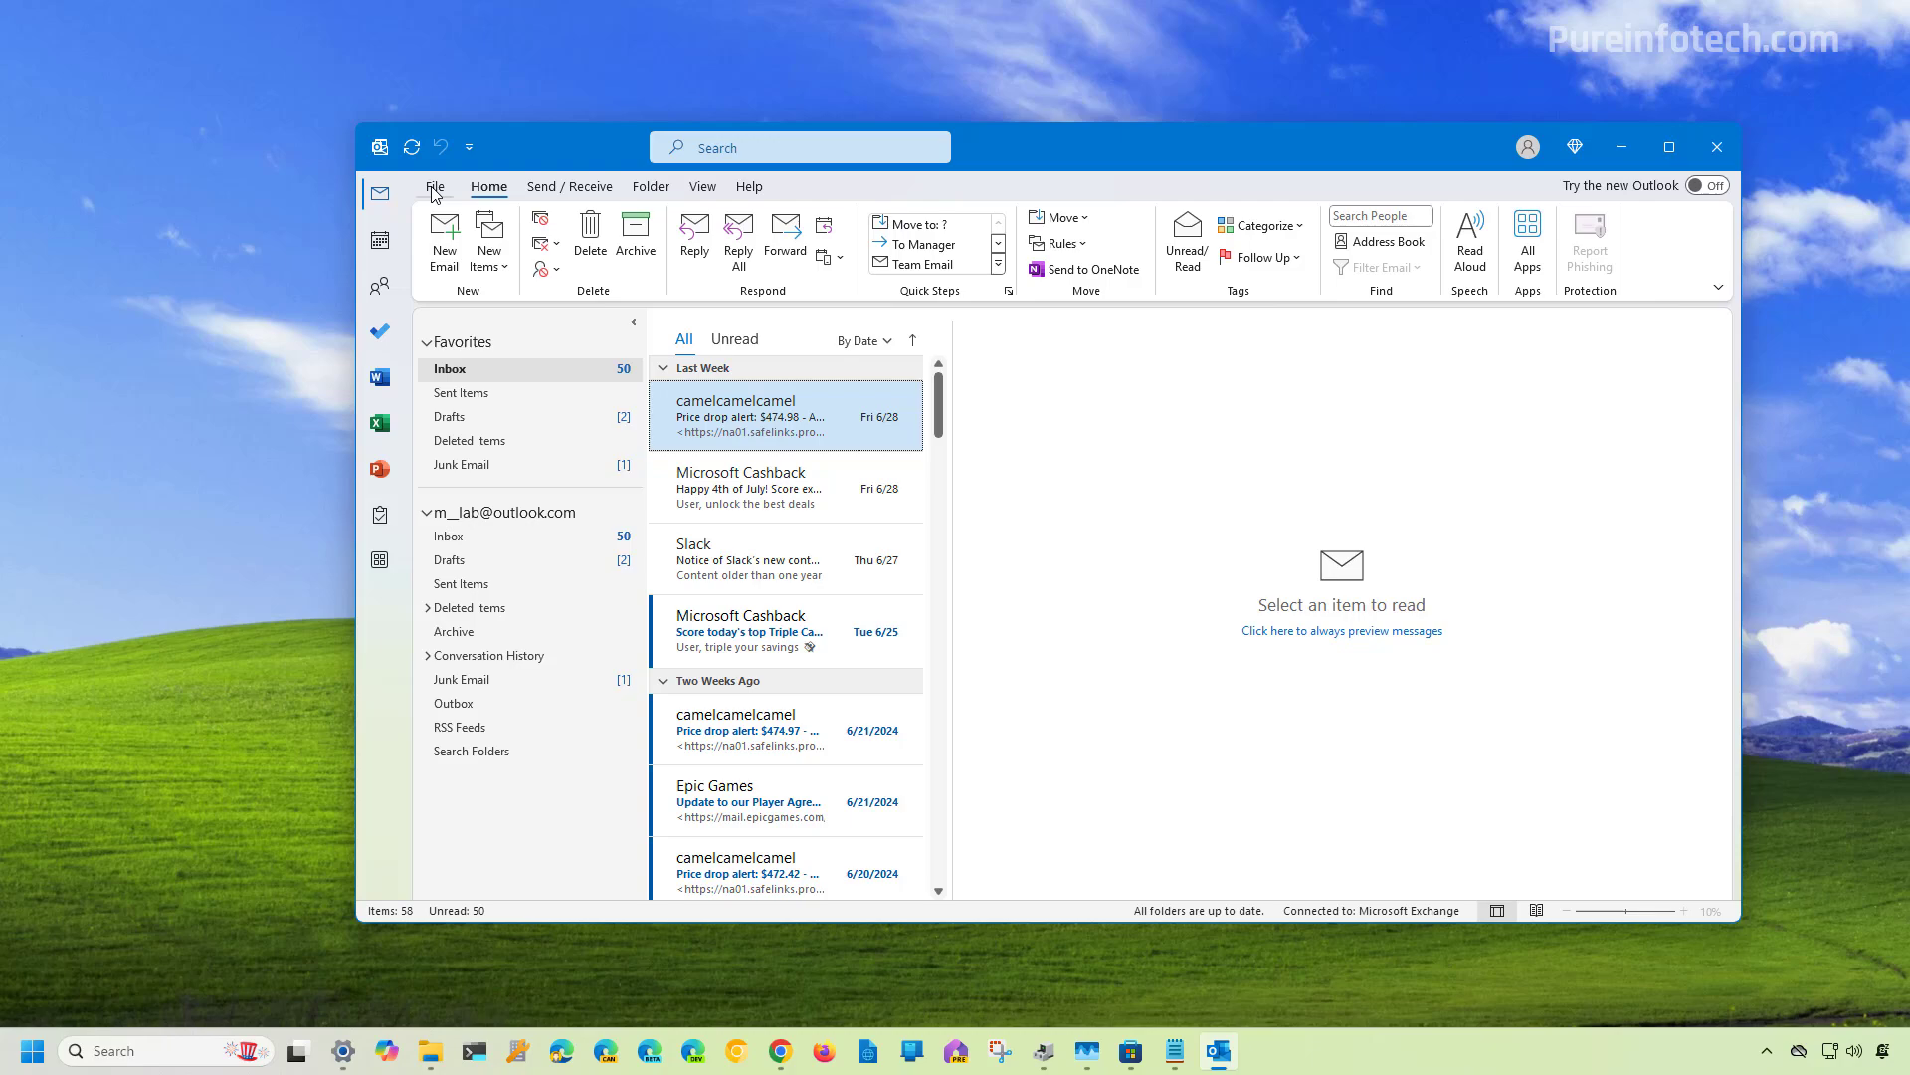
left_click(435, 191)
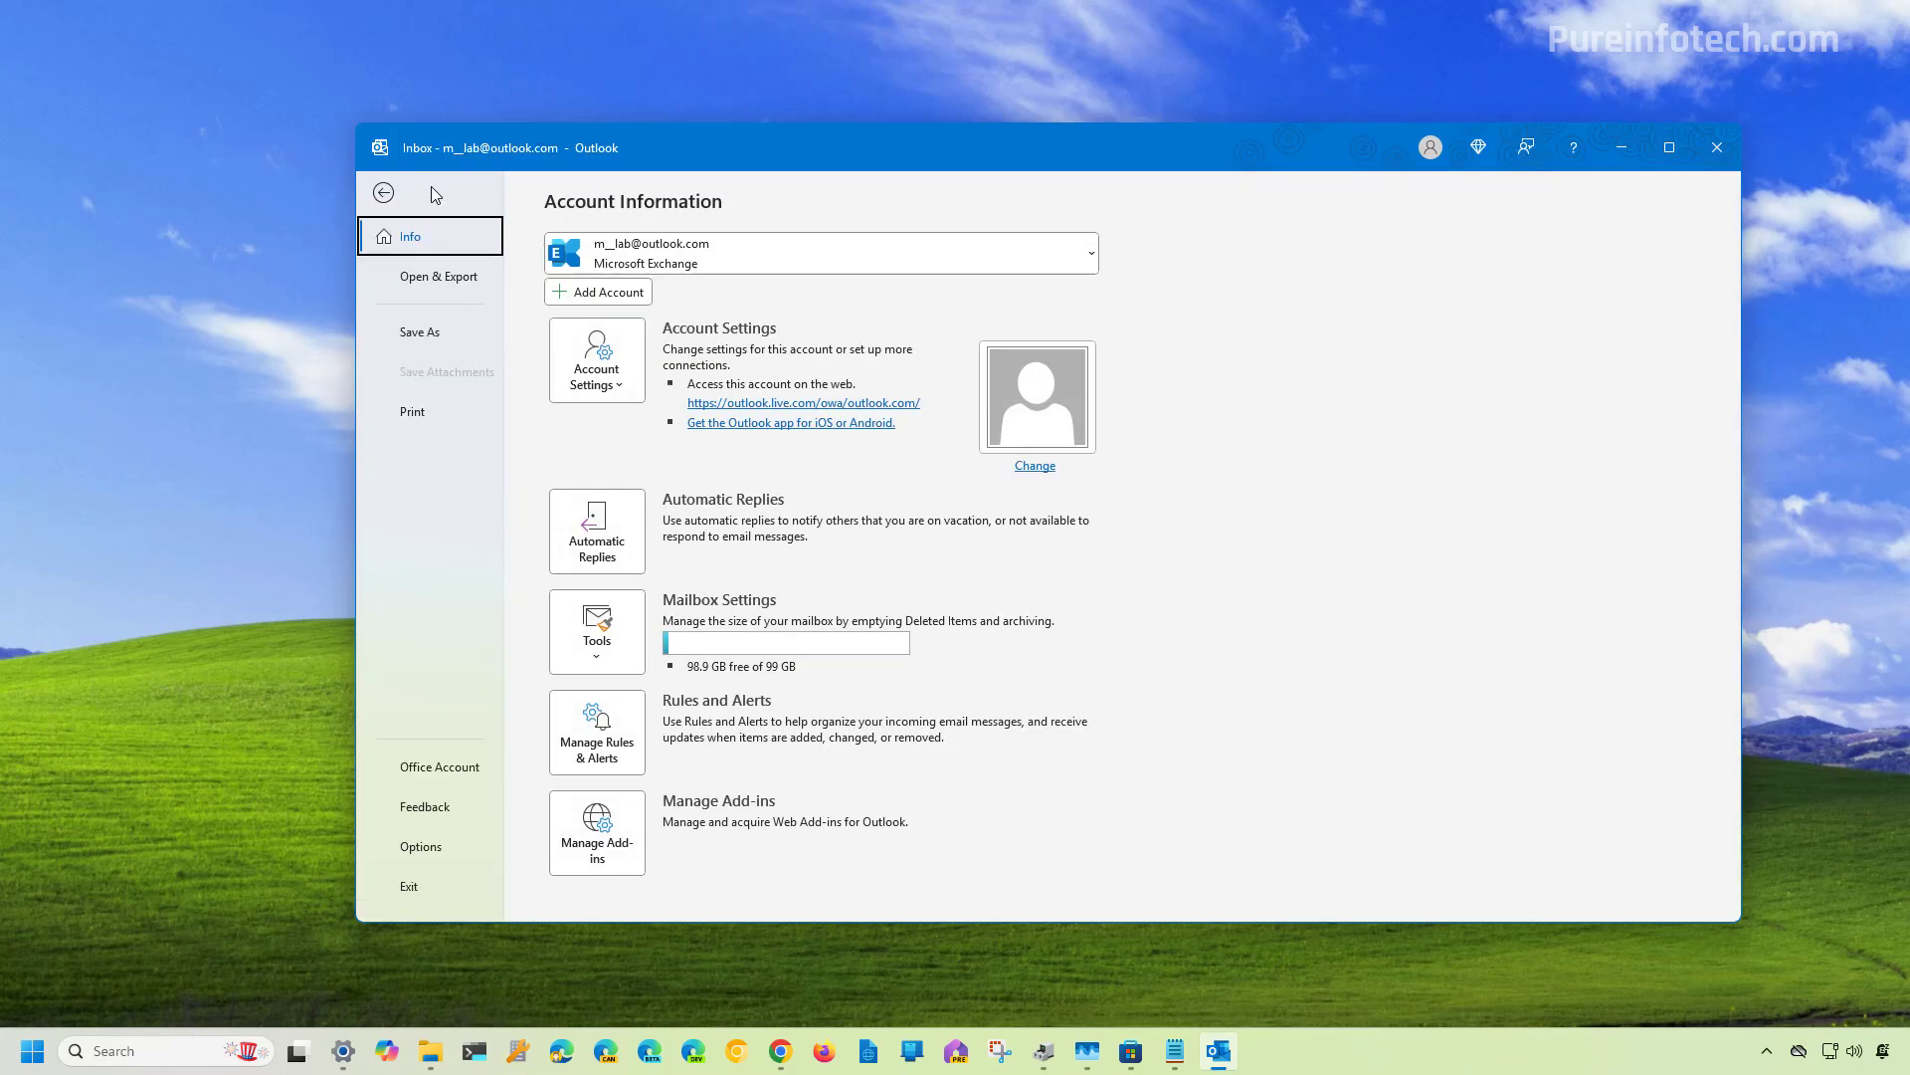
left_click(432, 848)
left_click(363, 244)
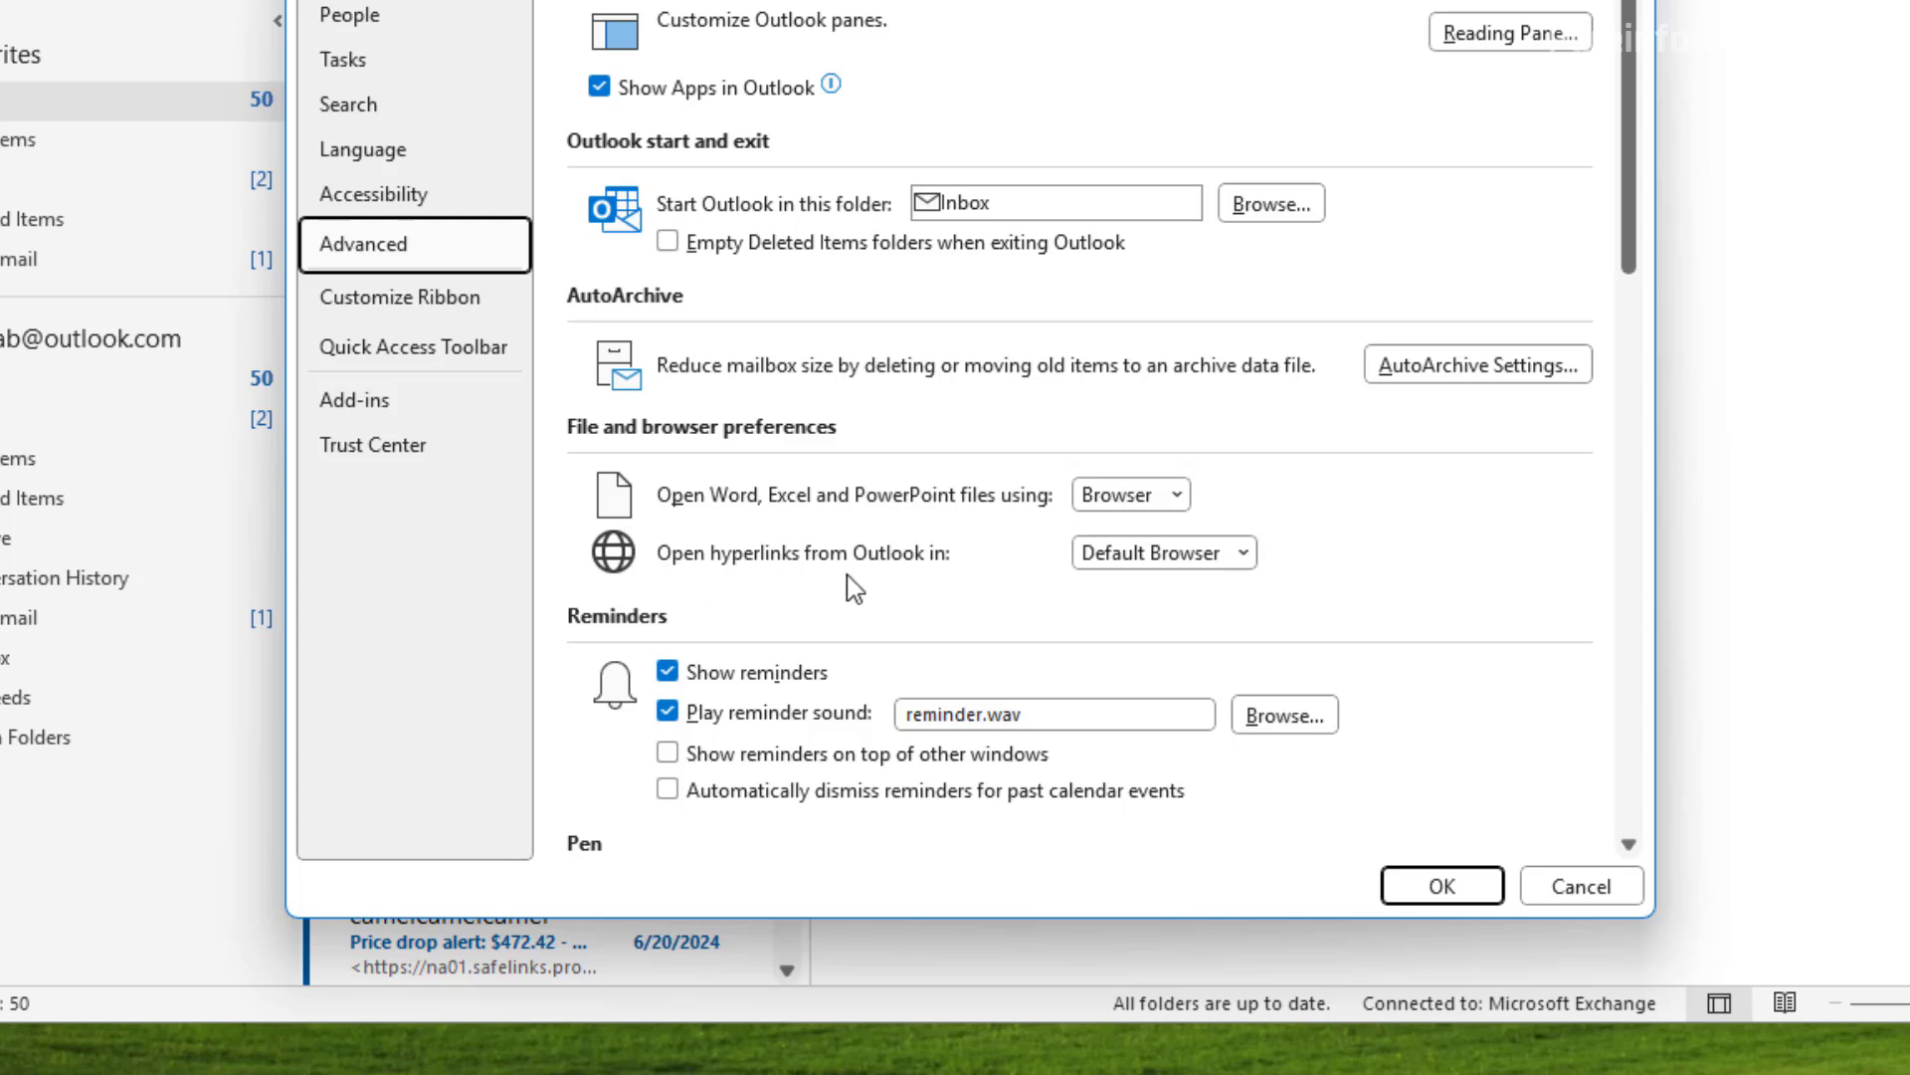
Set 'Open hyperlinks from Outlook in' to Default Browser and apply with OK
left_click(1154, 553)
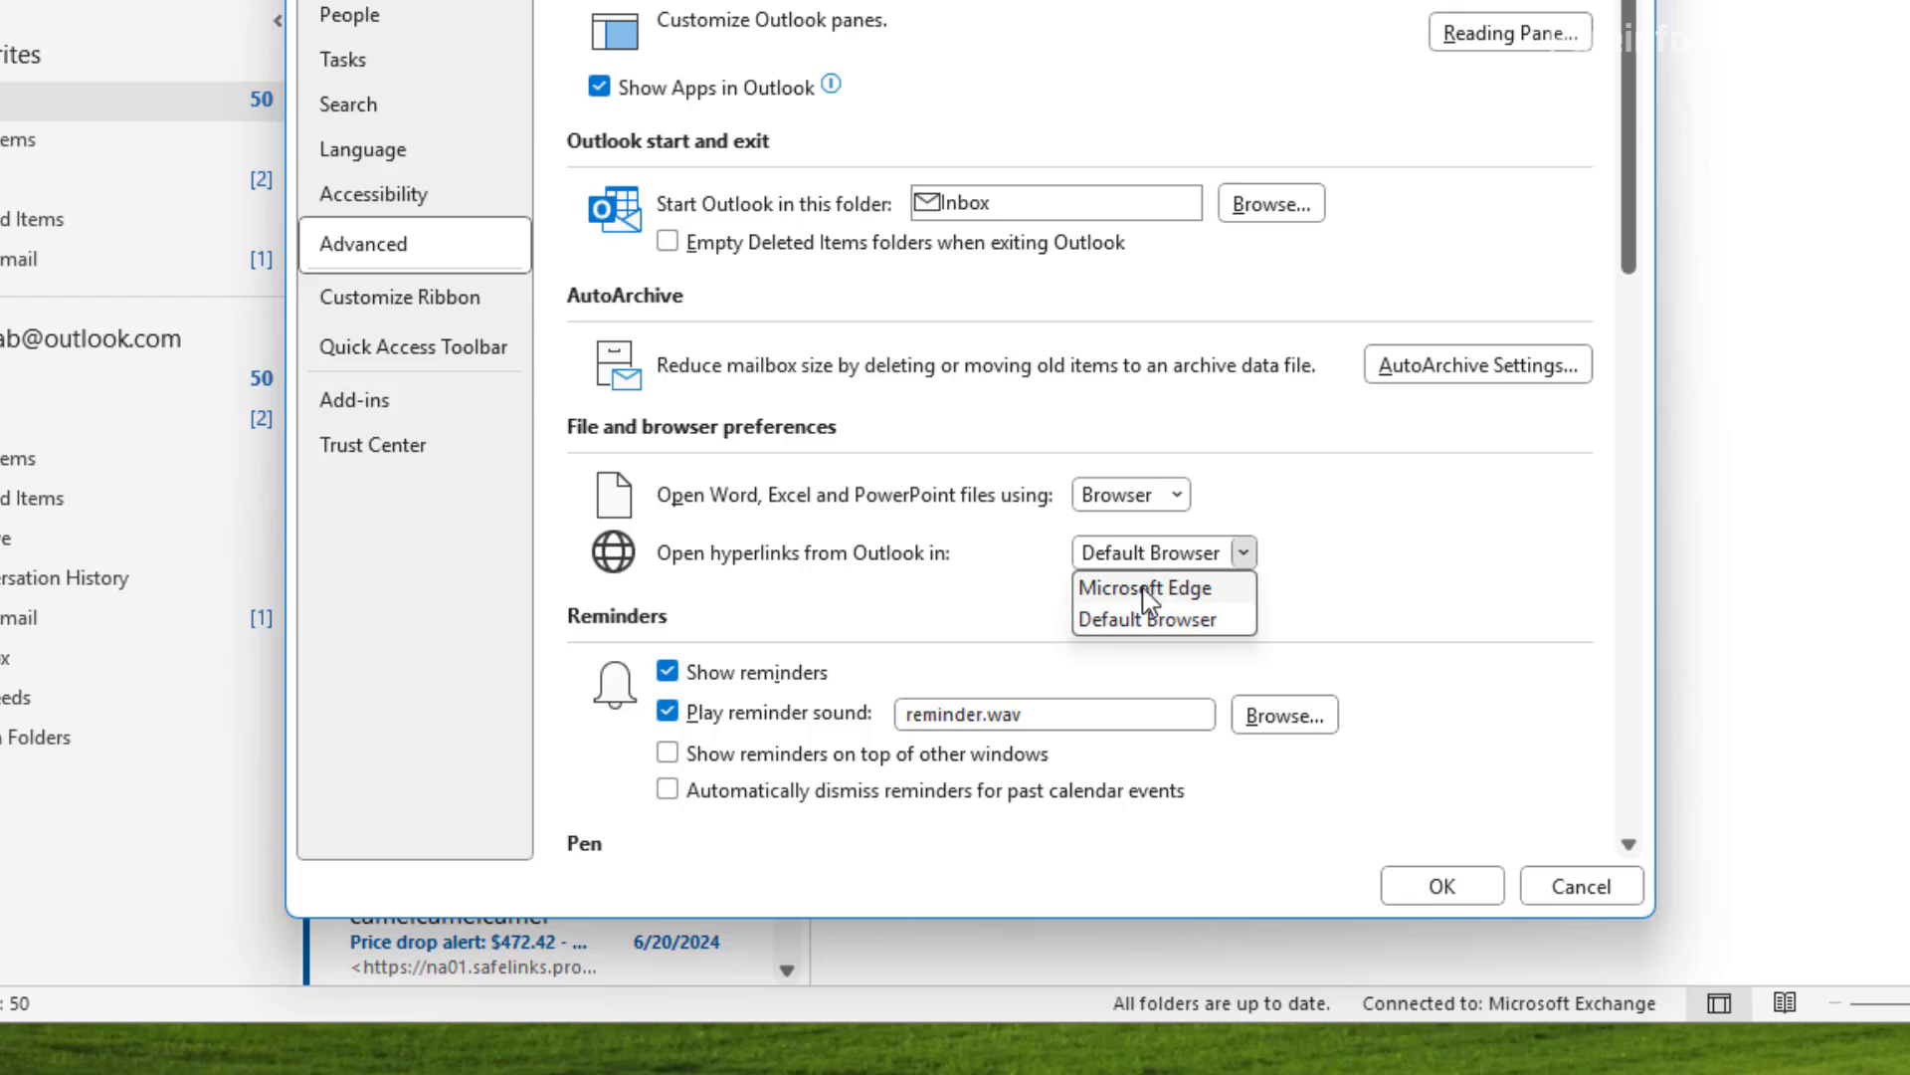
left_click(1149, 589)
left_click(1168, 551)
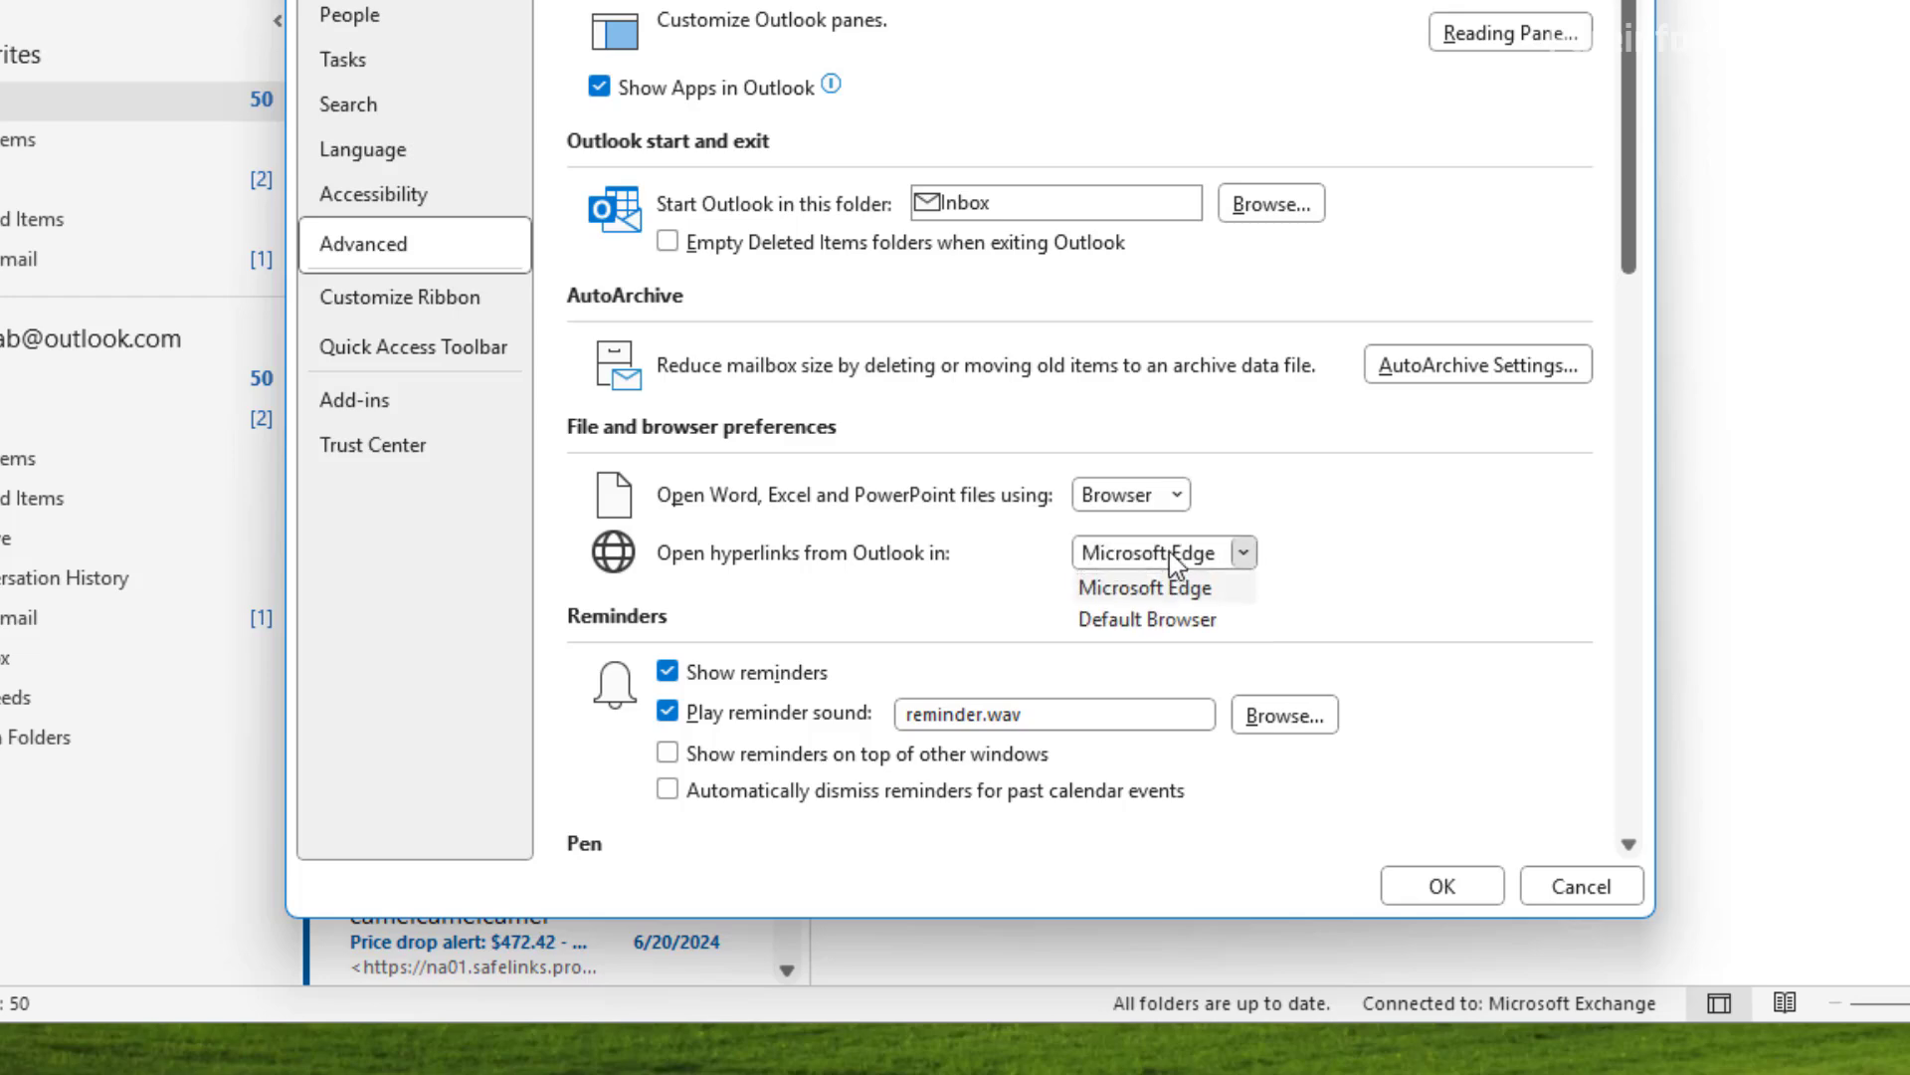
left_click(1157, 621)
left_click(1332, 844)
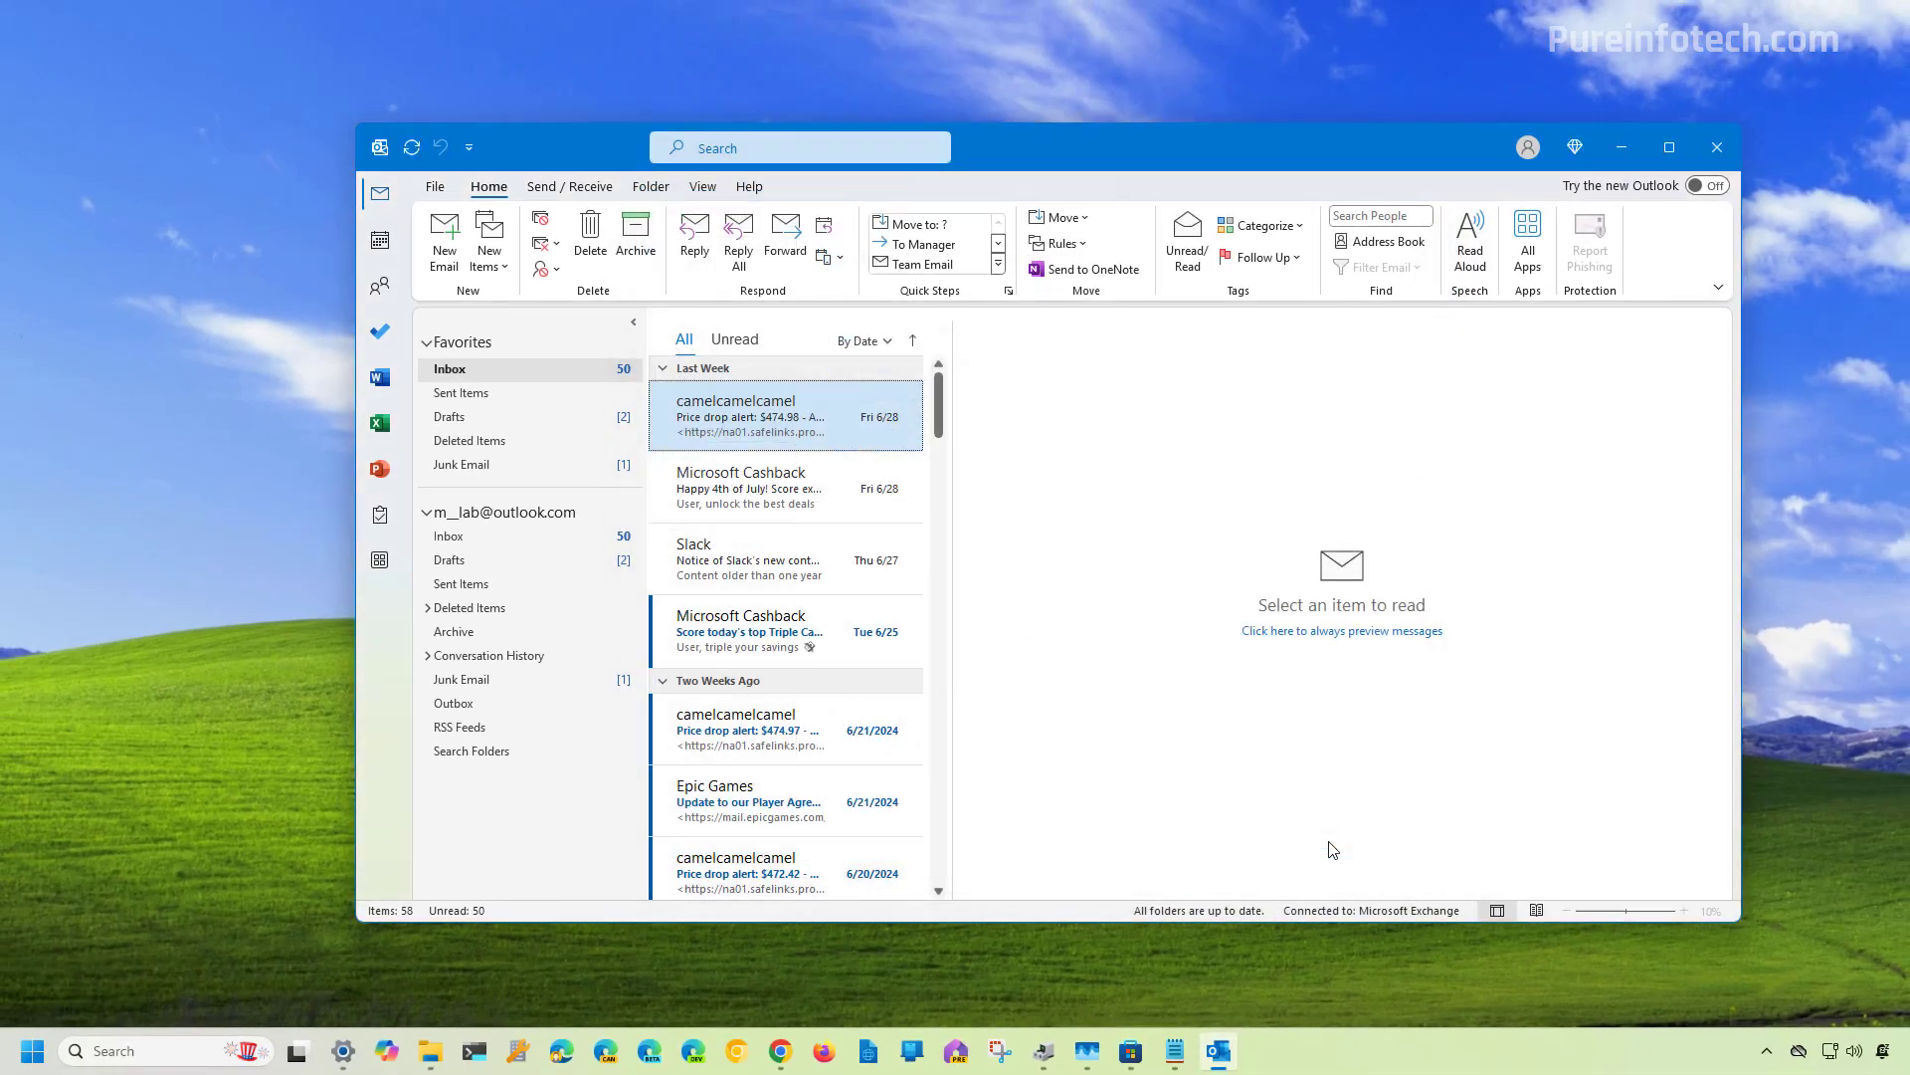
Minimize the classic Outlook window to show the desktop
left_click(1623, 147)
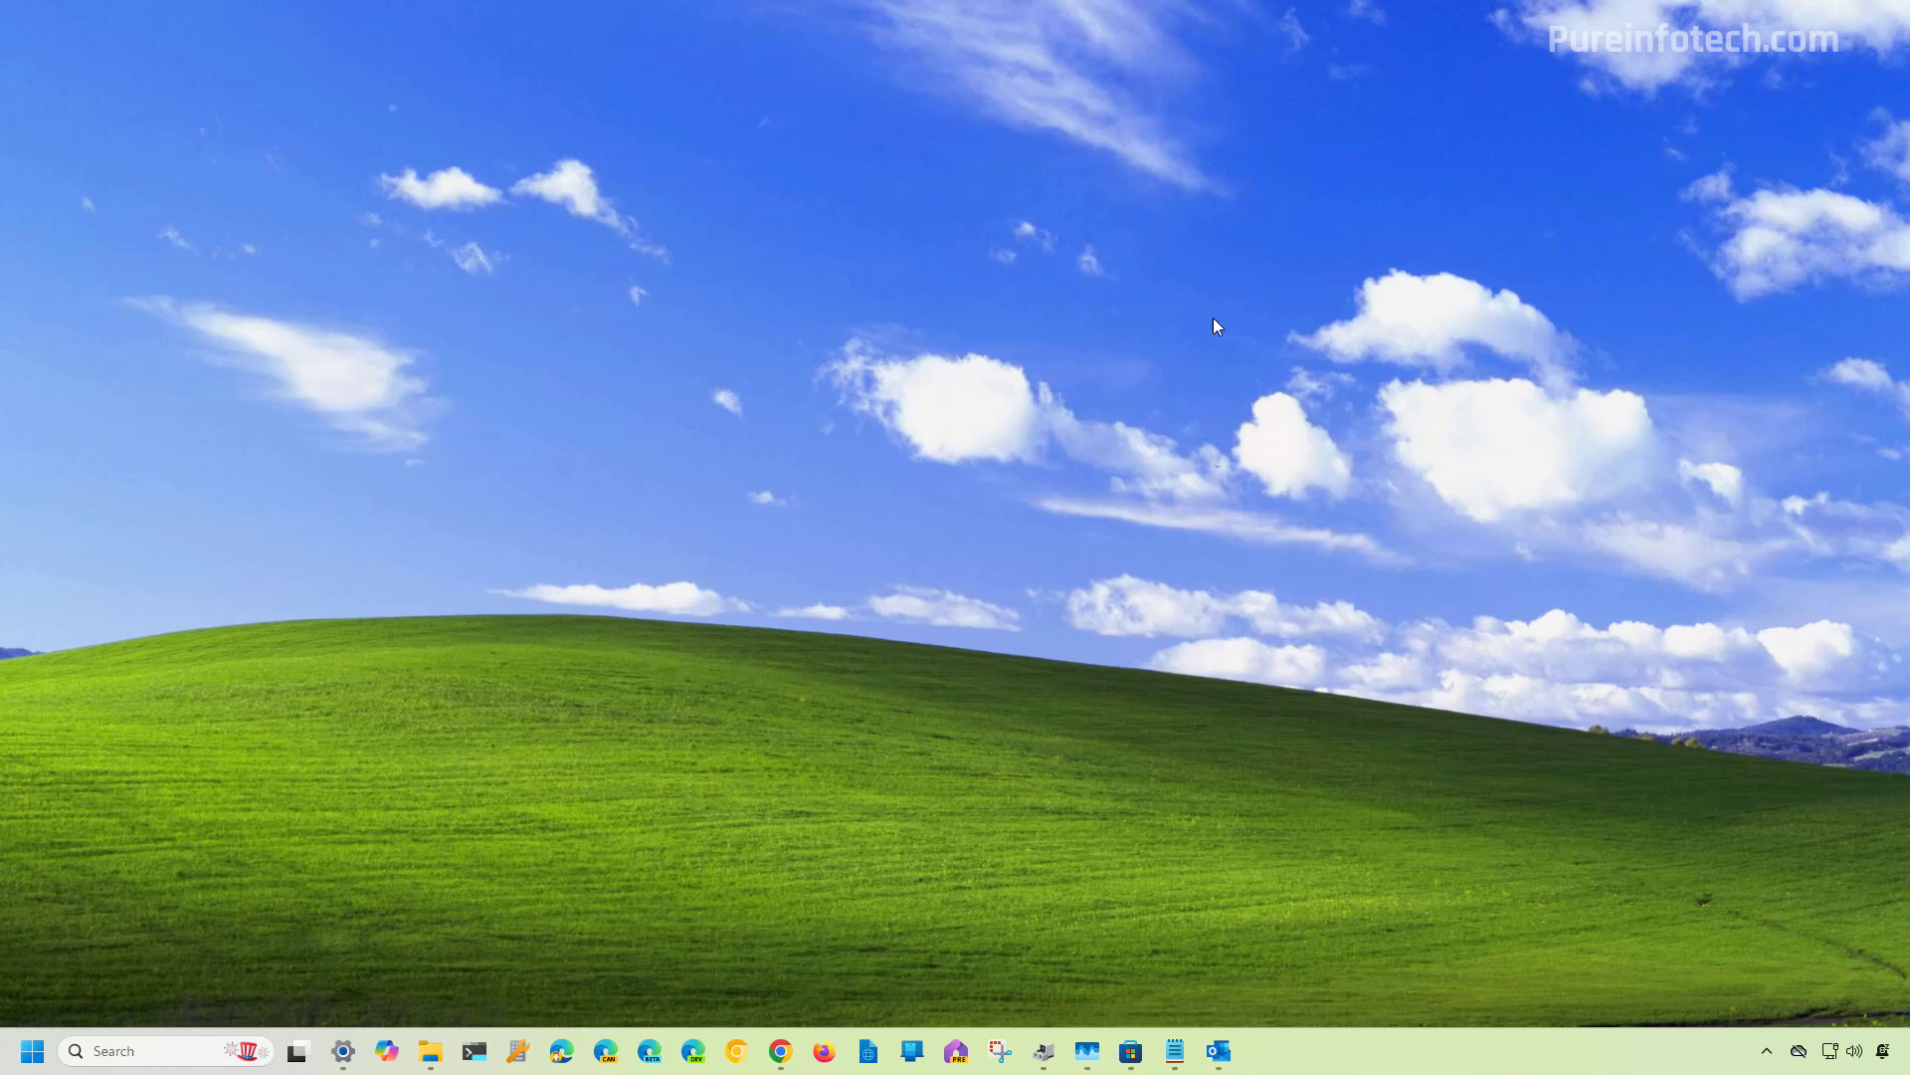